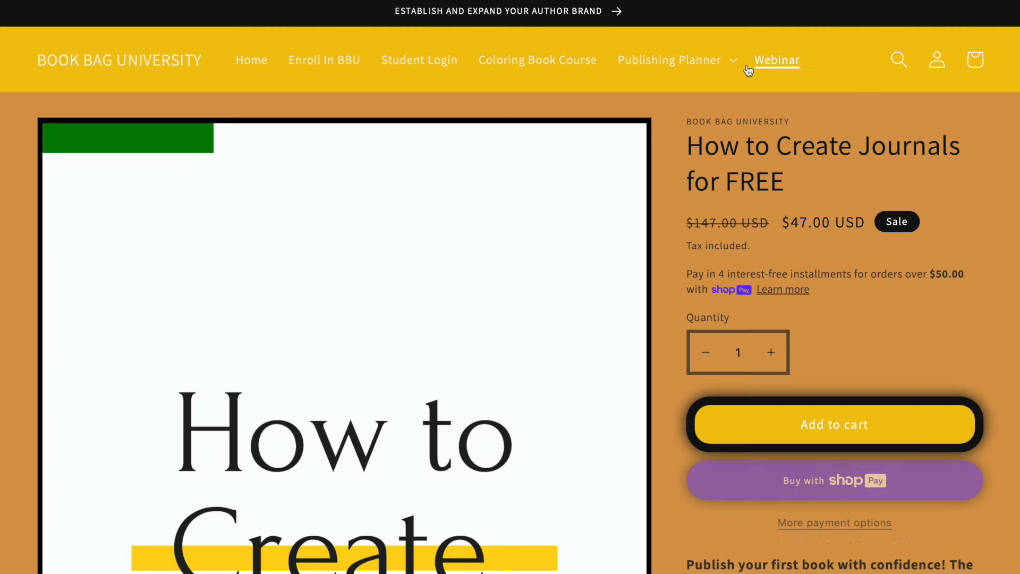
{"action": "scroll", "coordinate": [658, 163], "scroll_direction": "down", "scroll_amount": 10}
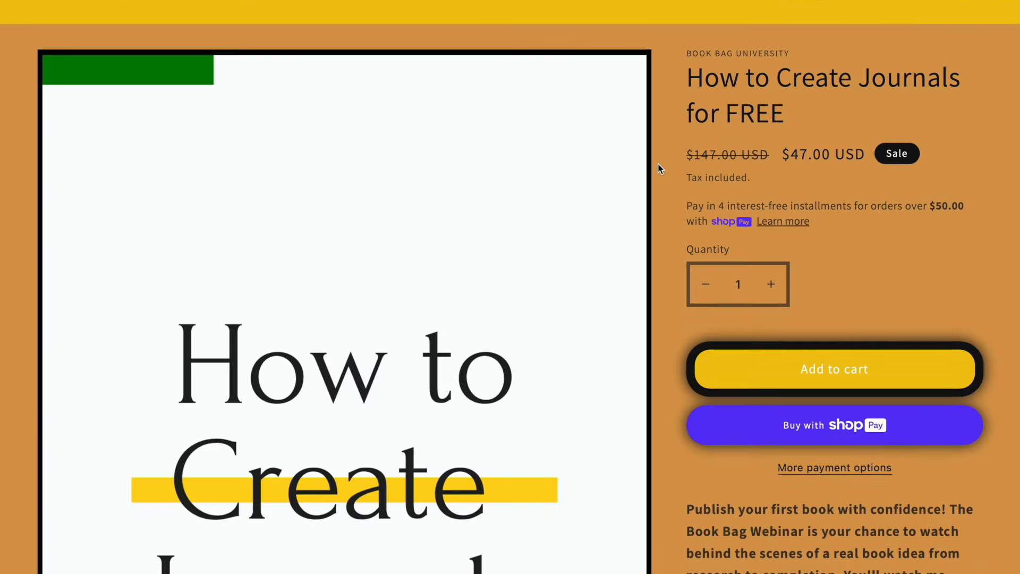
{"action": "scroll", "coordinate": [658, 163], "scroll_direction": "down", "scroll_amount": 5}
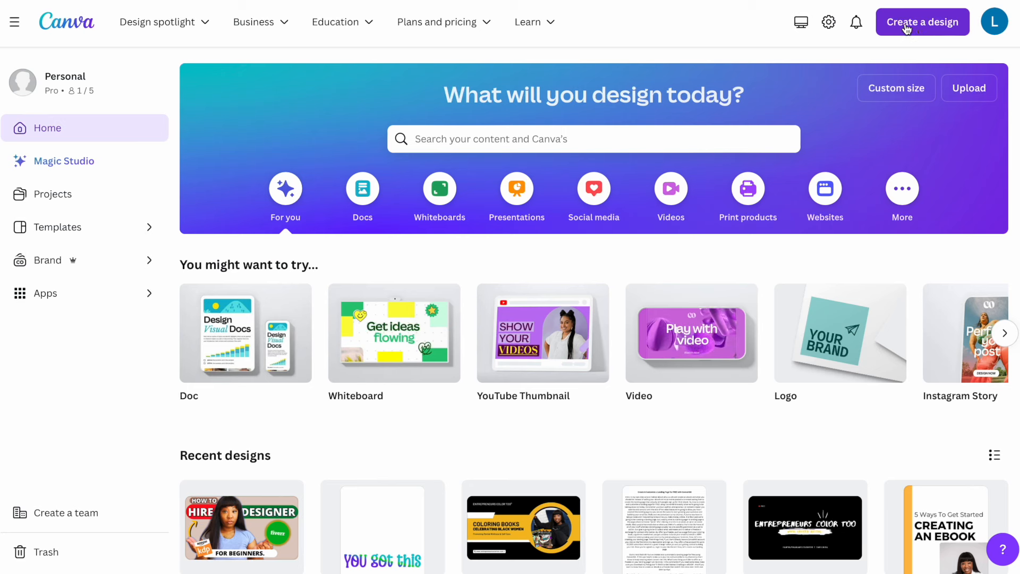
Create a new blank Canva design with a custom size of 6 × 9 in.
{"action": "left_click", "coordinate": [907, 29]}
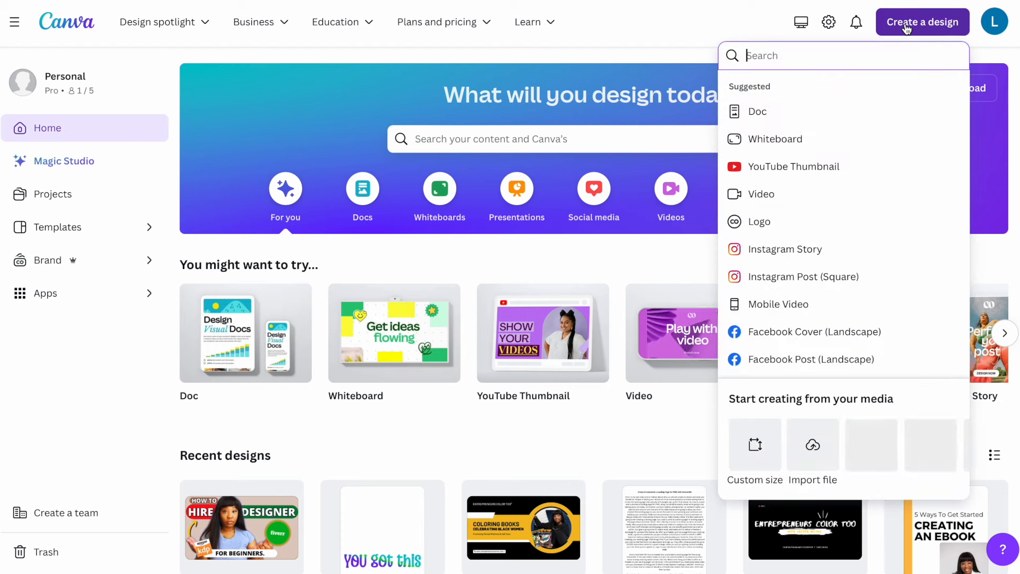
{"action": "left_click", "coordinate": [753, 451]}
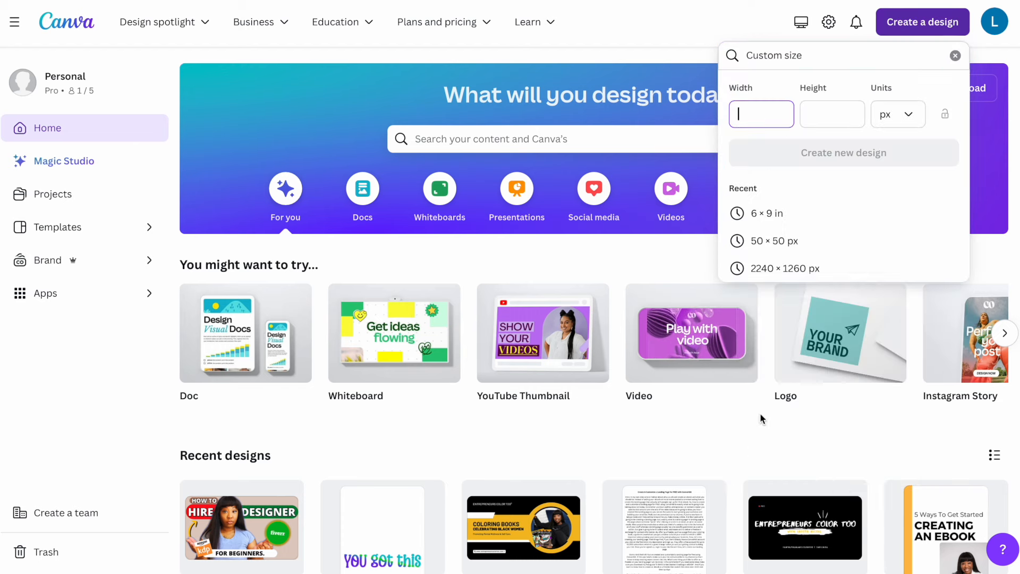
{"action": "left_click", "coordinate": [898, 114]}
{"action": "left_click", "coordinate": [855, 194]}
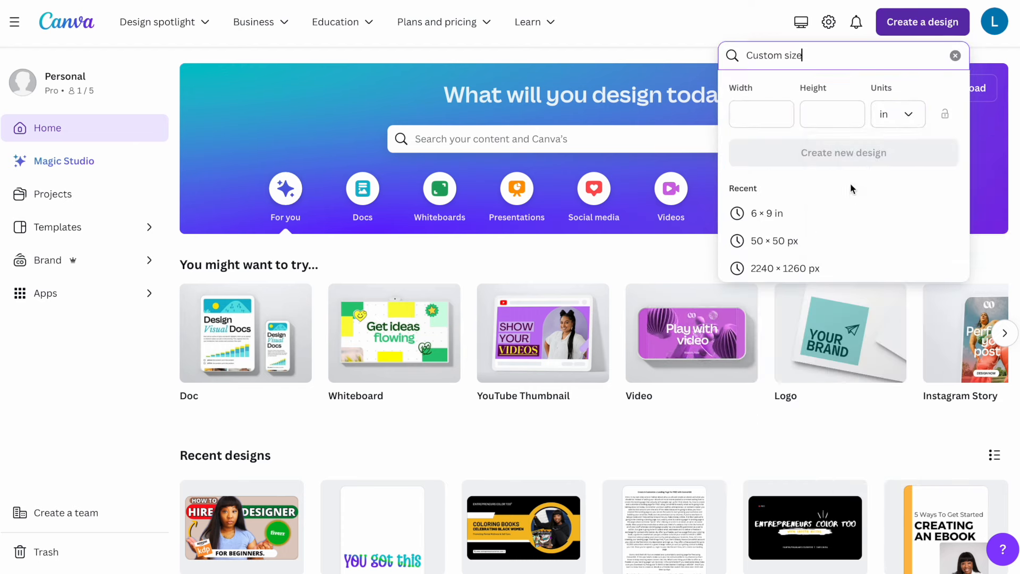
{"action": "left_click", "coordinate": [779, 119]}
{"action": "key", "text": "Tab"}
{"action": "type", "text": "9"}
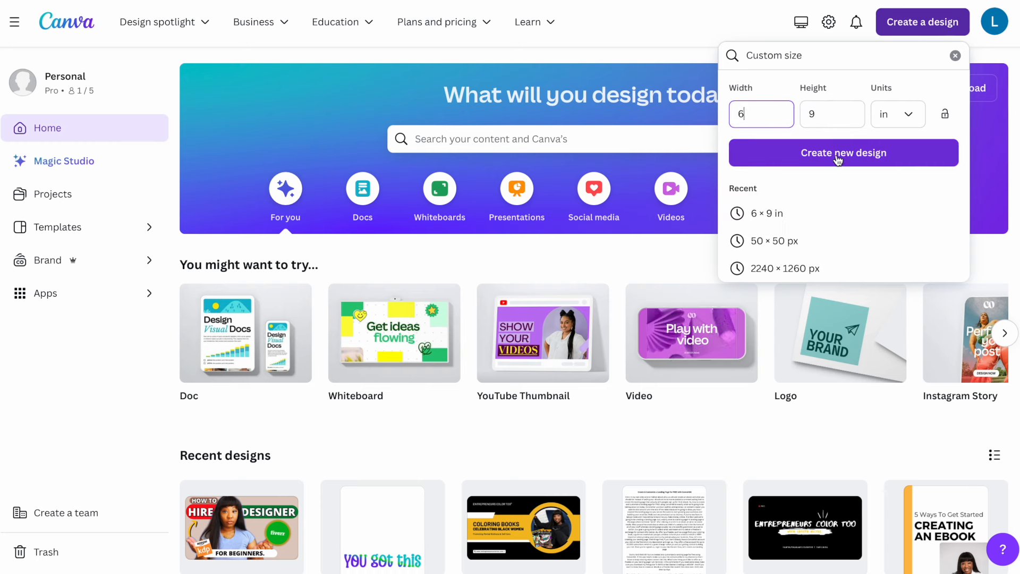
{"action": "left_click", "coordinate": [850, 159]}
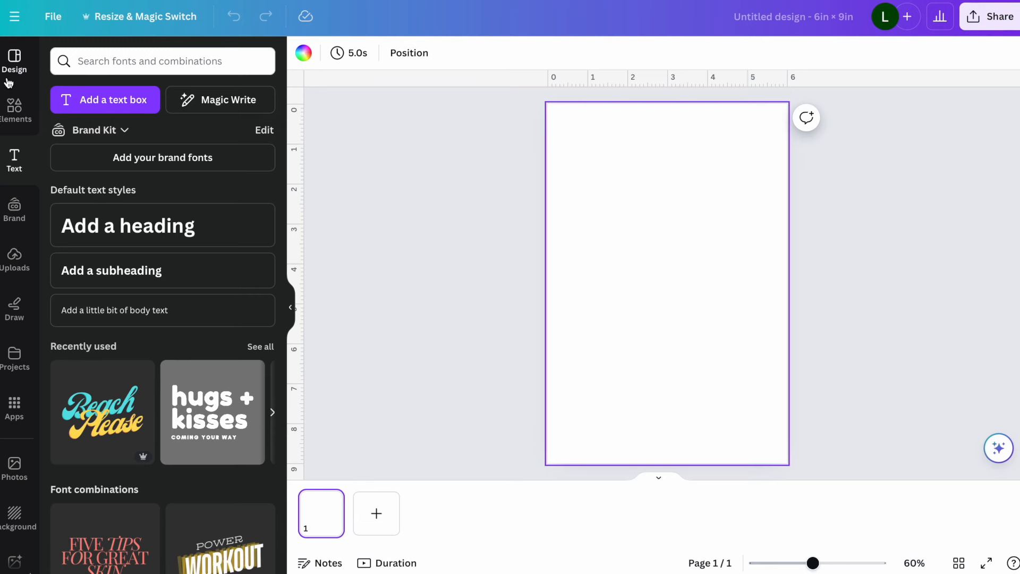
Add a text box to the page, enlarge it to size 27 and set its font to bold Abhaya Libre.
{"action": "left_click", "coordinate": [10, 169]}
{"action": "left_click", "coordinate": [123, 109]}
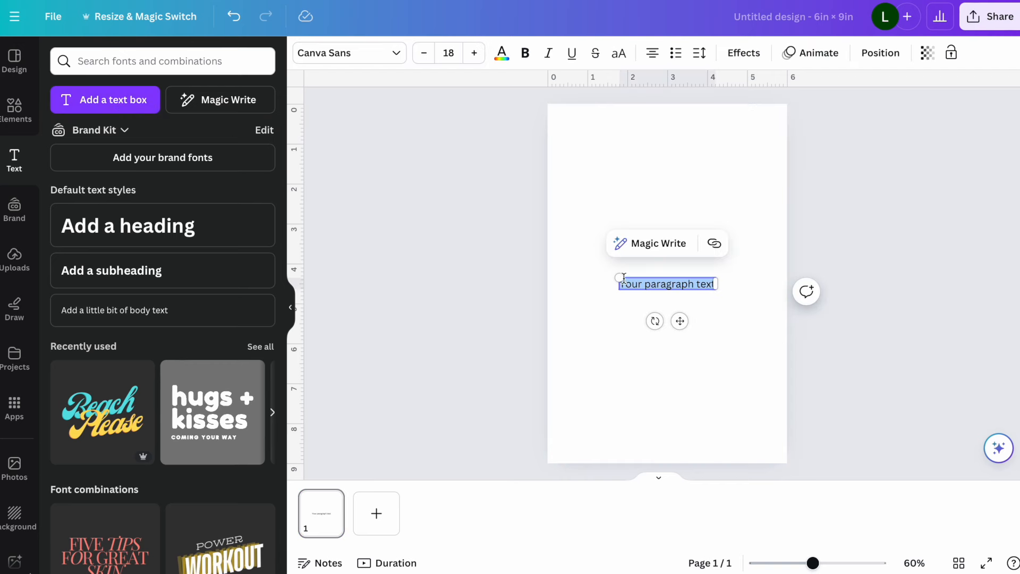
{"action": "left_click_drag", "start_coordinate": [618, 273], "coordinate": [575, 224]}
{"action": "left_click", "coordinate": [349, 53]}
{"action": "left_click", "coordinate": [205, 255]}
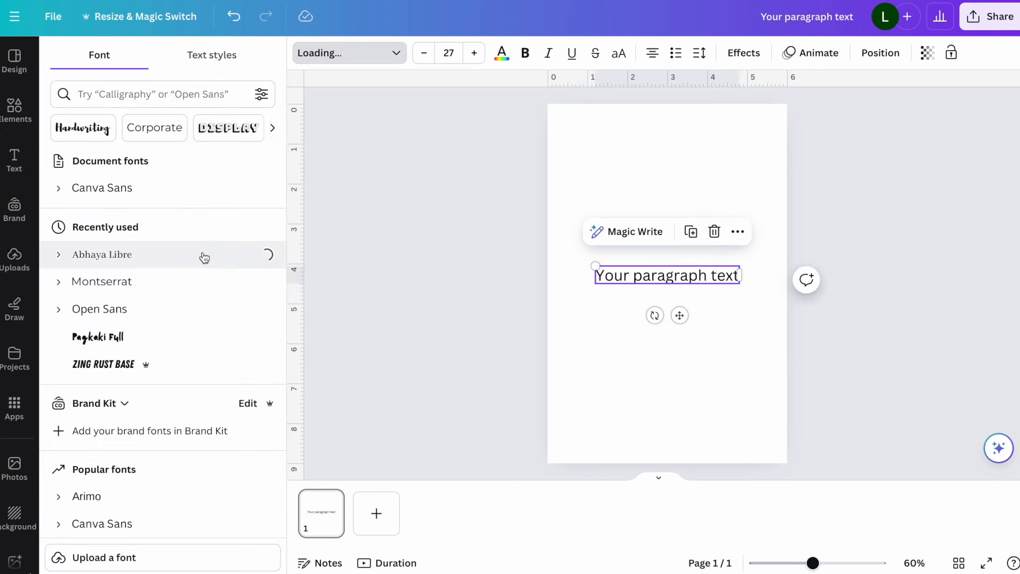
{"action": "left_click", "coordinate": [525, 53]}
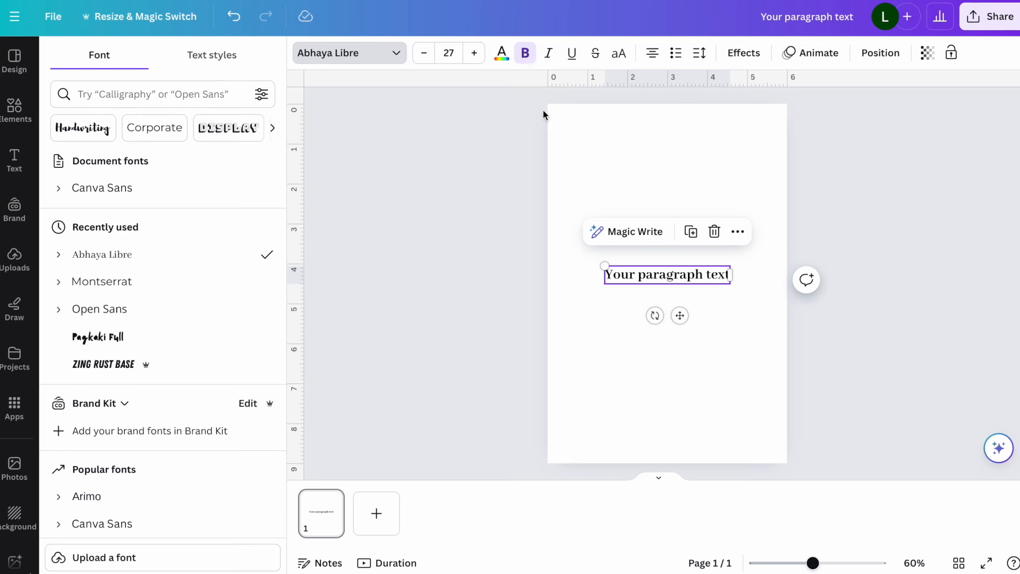
Enlarge the paragraph text to about size 45.1 and centre it horizontally on the page.
{"action": "left_click_drag", "start_coordinate": [604, 265], "coordinate": [573, 259]}
{"action": "left_click_drag", "start_coordinate": [729, 279], "coordinate": [780, 293]}
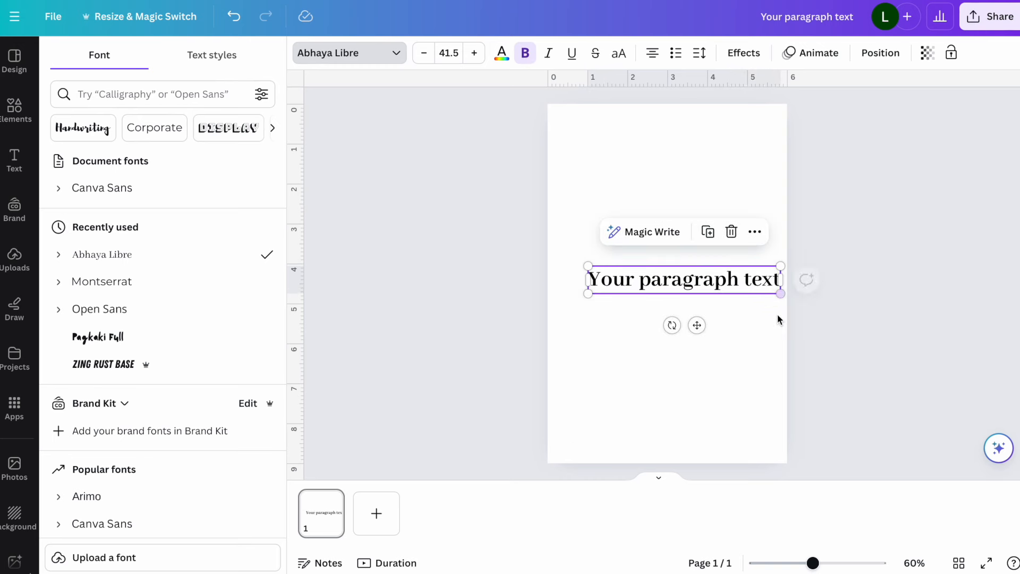
{"action": "left_click", "coordinate": [843, 317]}
{"action": "left_click_drag", "start_coordinate": [588, 265], "coordinate": [571, 264]}
{"action": "left_click", "coordinate": [872, 349]}
{"action": "left_click", "coordinate": [721, 281]}
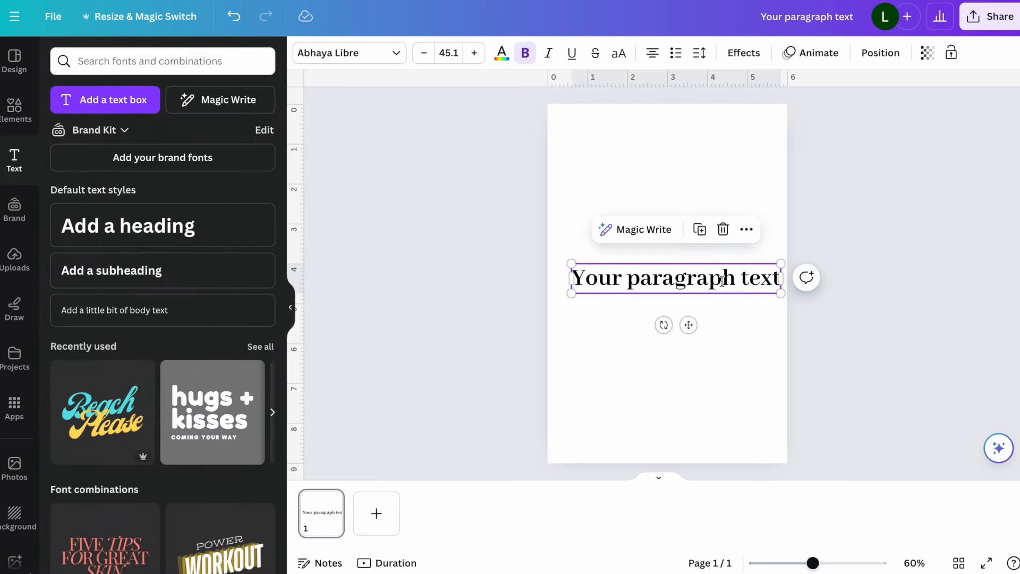
{"action": "left_click_drag", "start_coordinate": [721, 281], "coordinate": [713, 281]}
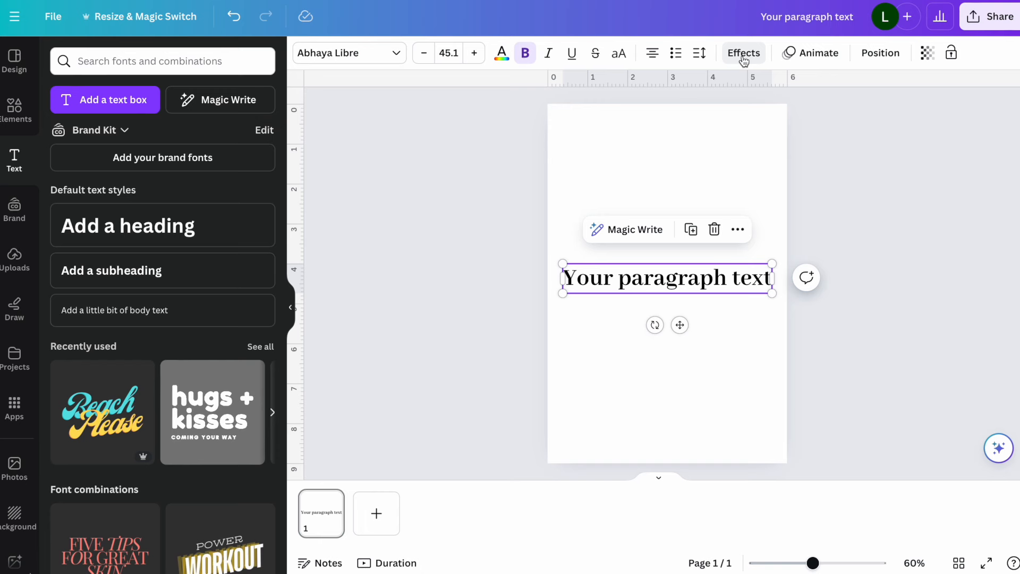
Apply a black Outline effect to the paragraph text and make the outline slightly thinner.
{"action": "left_click", "coordinate": [744, 55]}
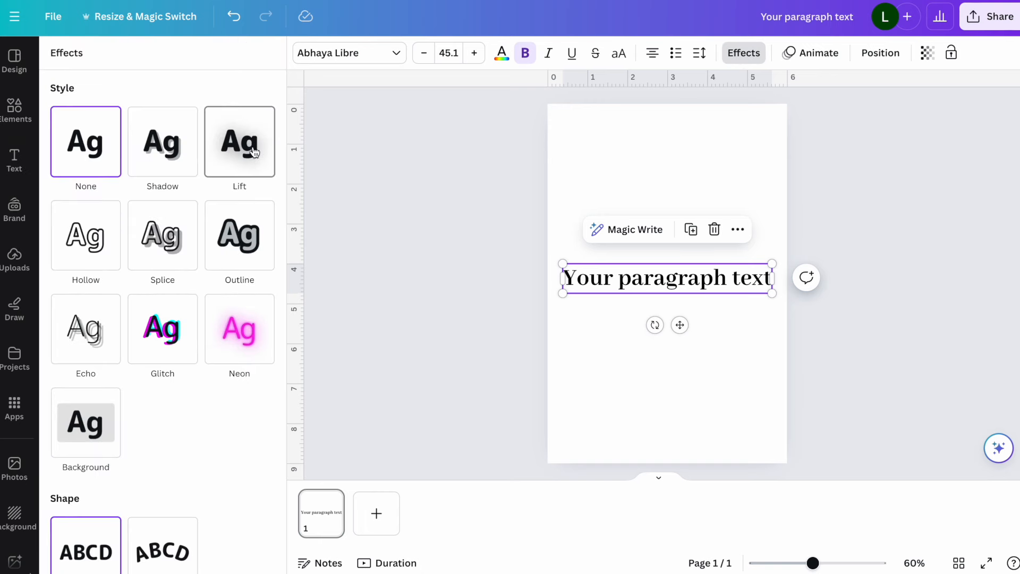
{"action": "left_click", "coordinate": [259, 228]}
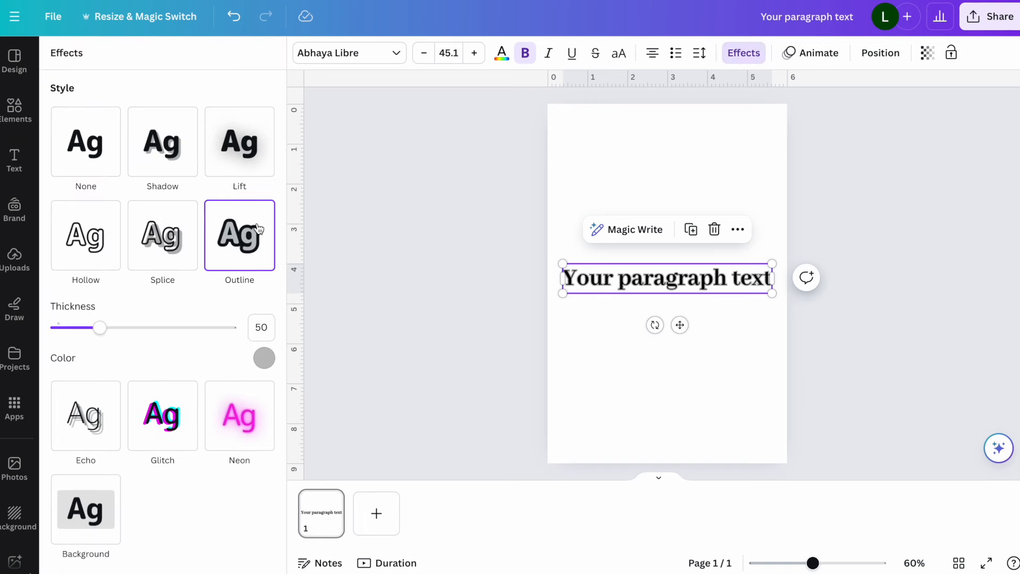
{"action": "left_click", "coordinate": [264, 359]}
{"action": "left_click", "coordinate": [116, 171]}
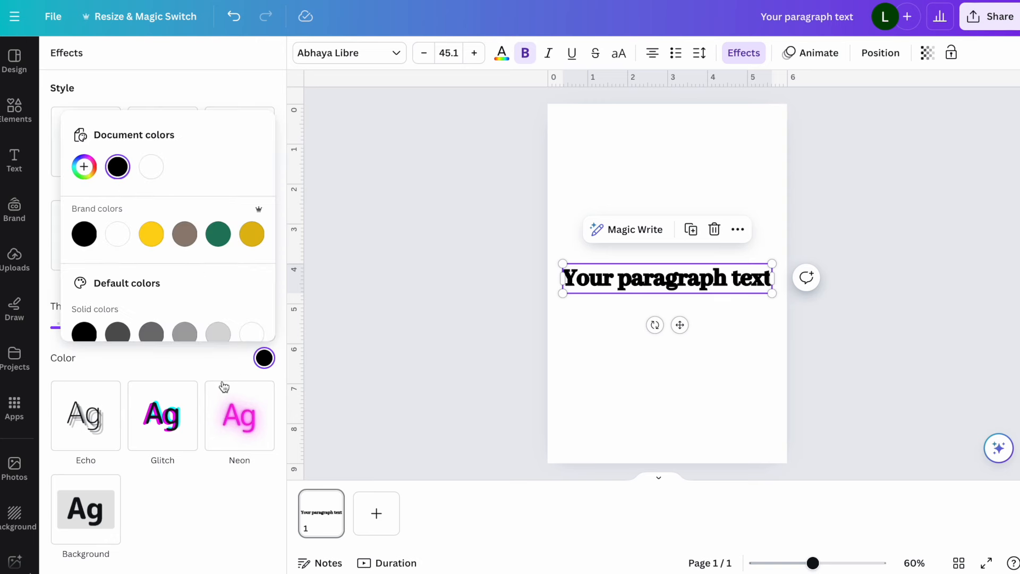
{"action": "left_click", "coordinate": [209, 364]}
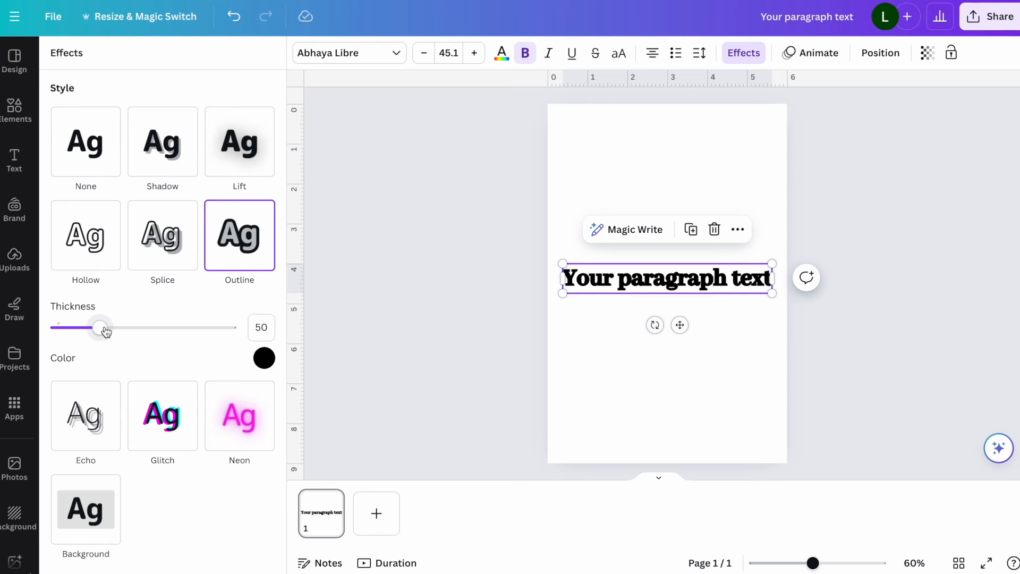
{"action": "left_click_drag", "start_coordinate": [106, 332], "coordinate": [95, 333]}
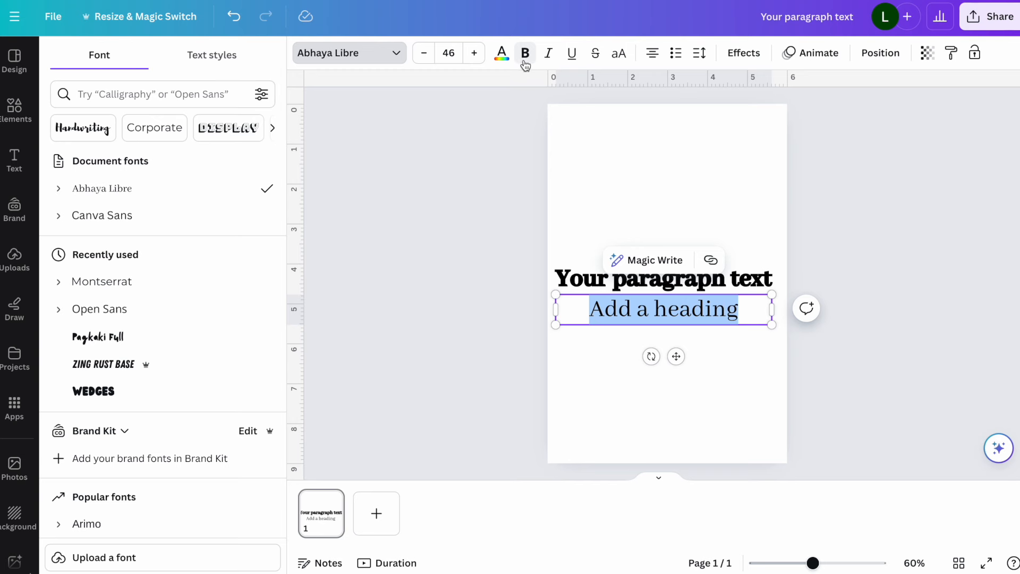
Make the "Add a heading" text below the paragraph text bold.
{"action": "left_click", "coordinate": [525, 53]}
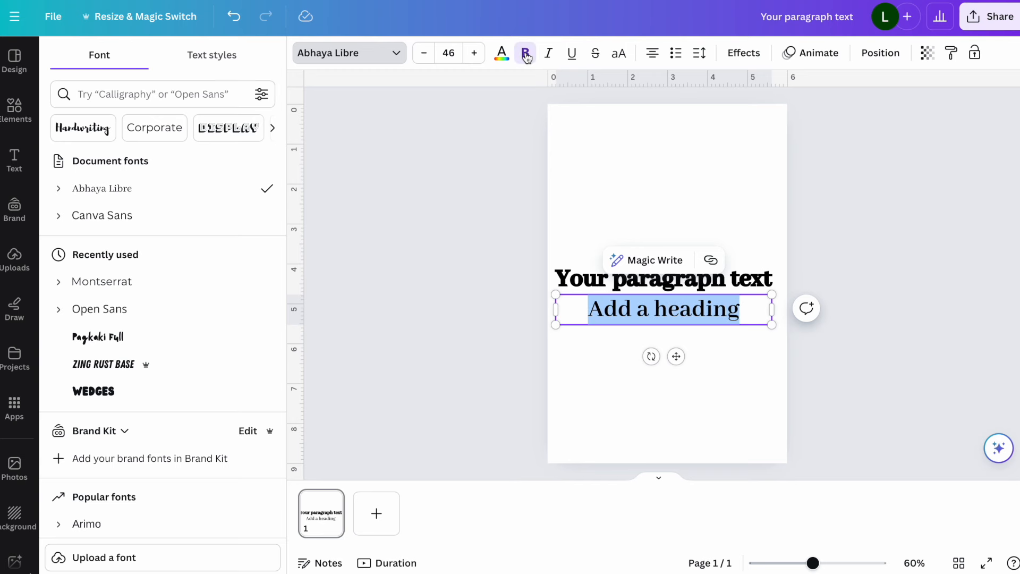
{"action": "left_click", "coordinate": [716, 276]}
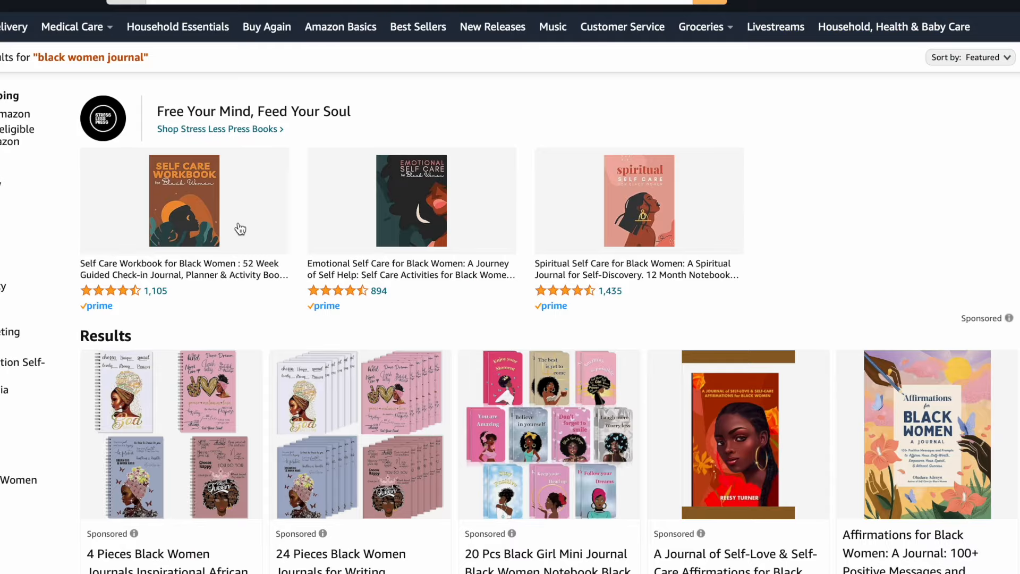
Browse the Amazon results for "black women journal" to examine existing journal titles and covers.
{"action": "scroll", "coordinate": [238, 228], "scroll_direction": "down", "scroll_amount": 2}
{"action": "scroll", "coordinate": [241, 228], "scroll_direction": "down", "scroll_amount": 6}
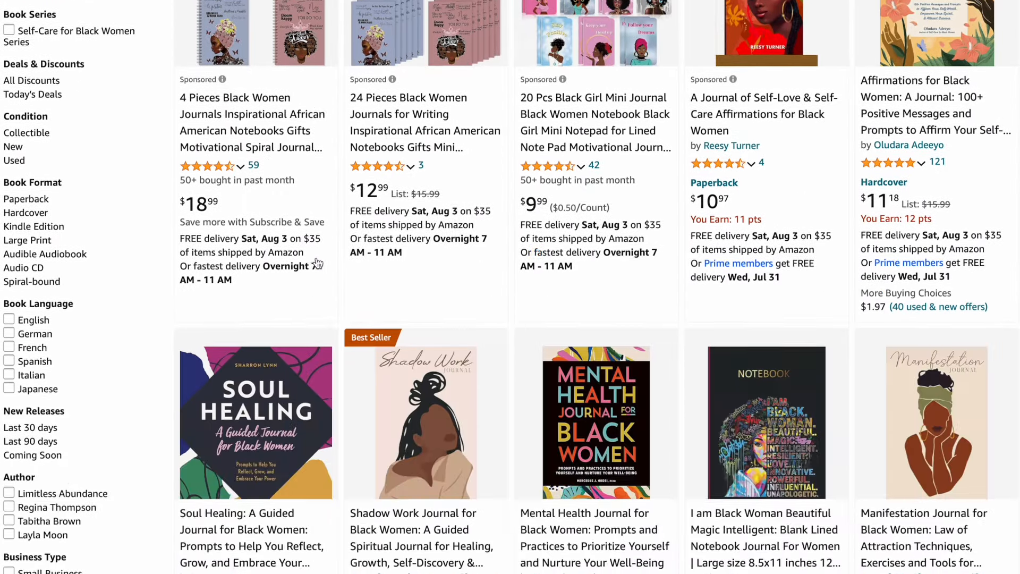
{"action": "scroll", "coordinate": [317, 263], "scroll_direction": "down", "scroll_amount": 4}
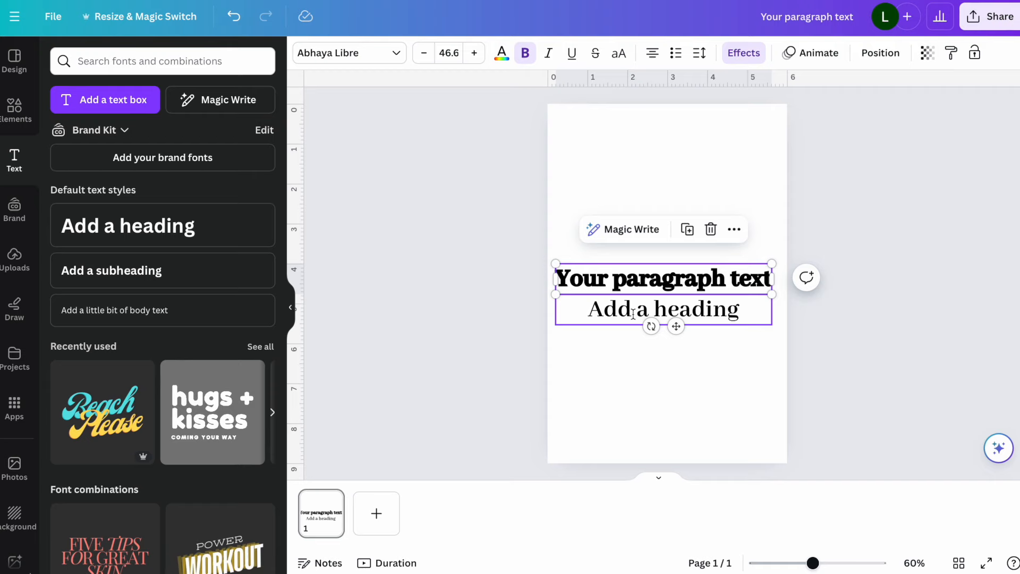
Browse the available Canva apps with the blank second page active.
{"action": "left_click", "coordinate": [14, 405]}
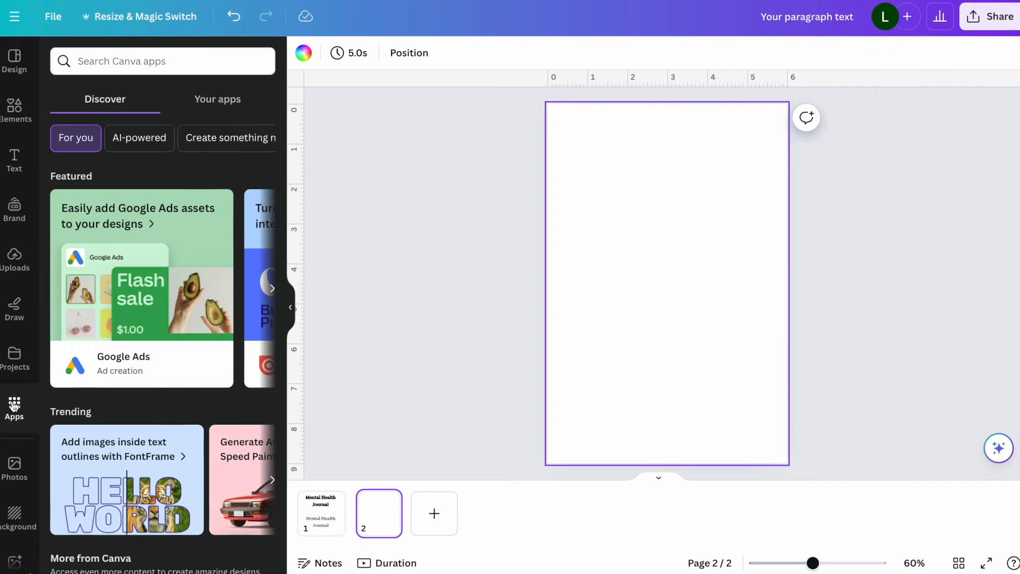
{"action": "scroll", "coordinate": [113, 432], "scroll_direction": "down", "scroll_amount": 3}
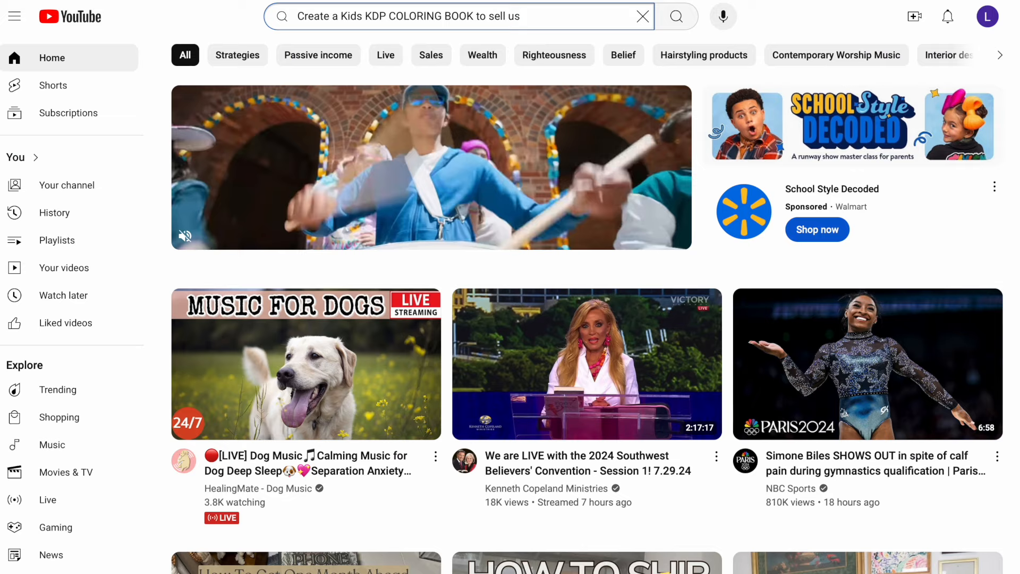
Search YouTube for "Create a Kids KDP COLORING BOOK to sell using Canva".
{"action": "type", "text": "ing Ca"}
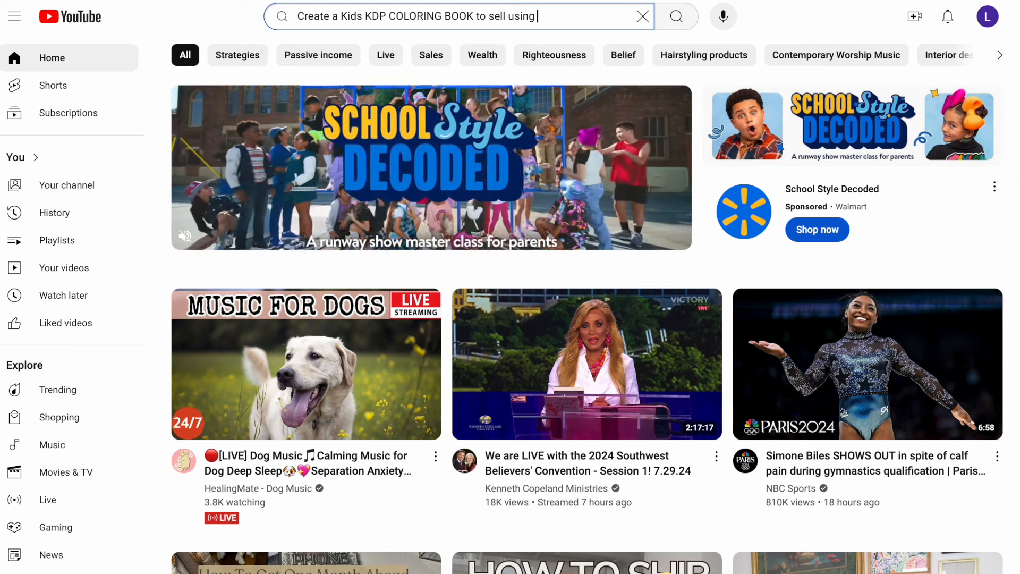
{"action": "type", "text": "nva"}
{"action": "key", "text": "Return"}
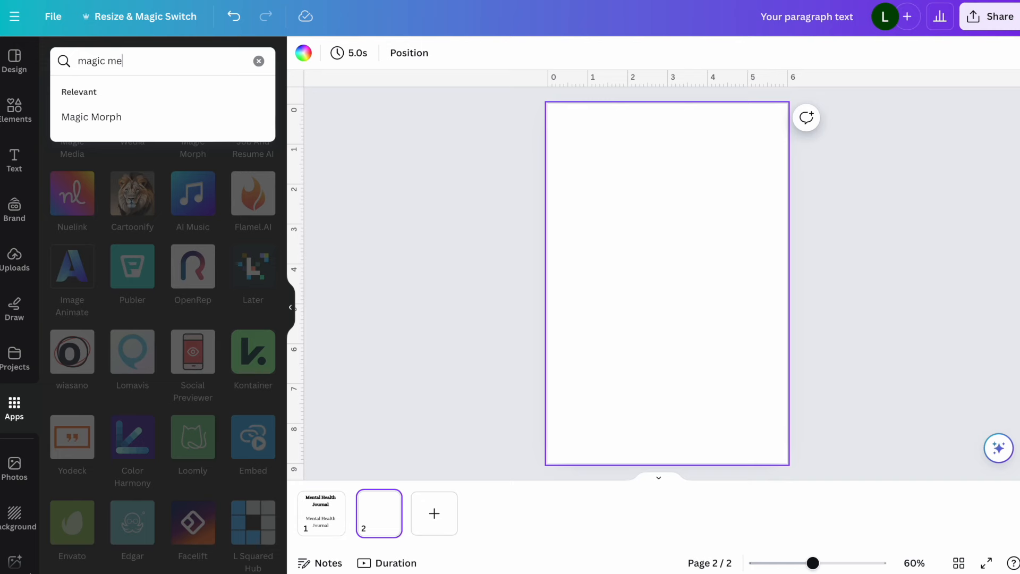
Search the Canva apps for "magic media" and open the Magic Media app.
{"action": "type", "text": "dia"}
{"action": "key", "text": "Return"}
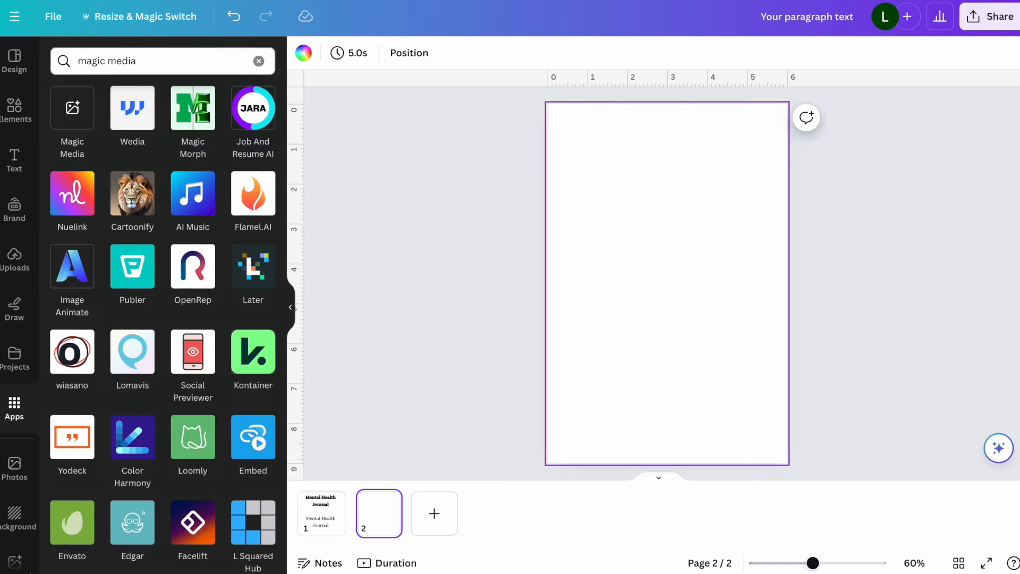
{"action": "left_click", "coordinate": [70, 109]}
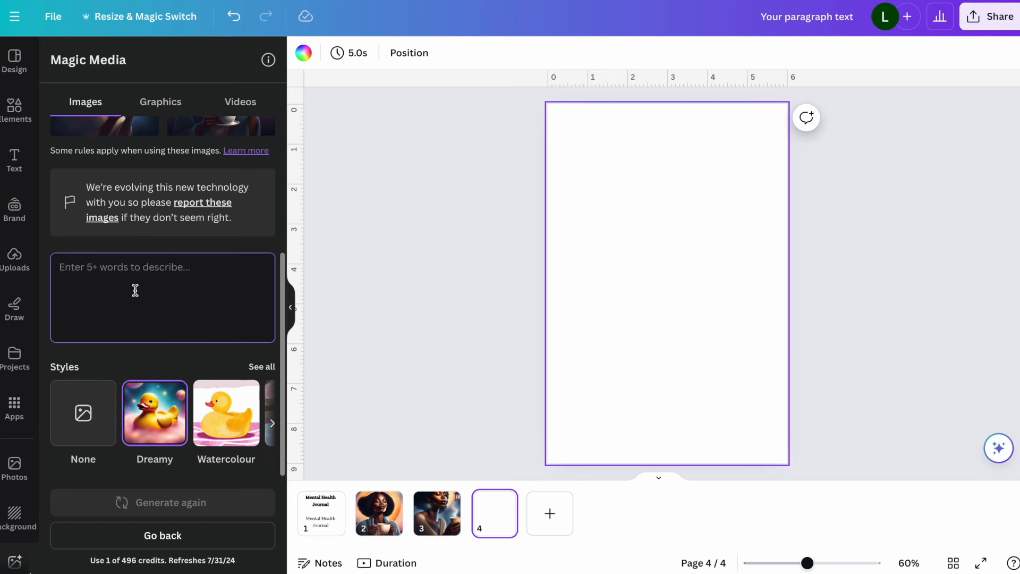
Generate "floral cover" images with Magic Media and set the orange flower image as the background of page 4.
{"action": "type", "text": "floral cover"}
{"action": "key", "text": "Return"}
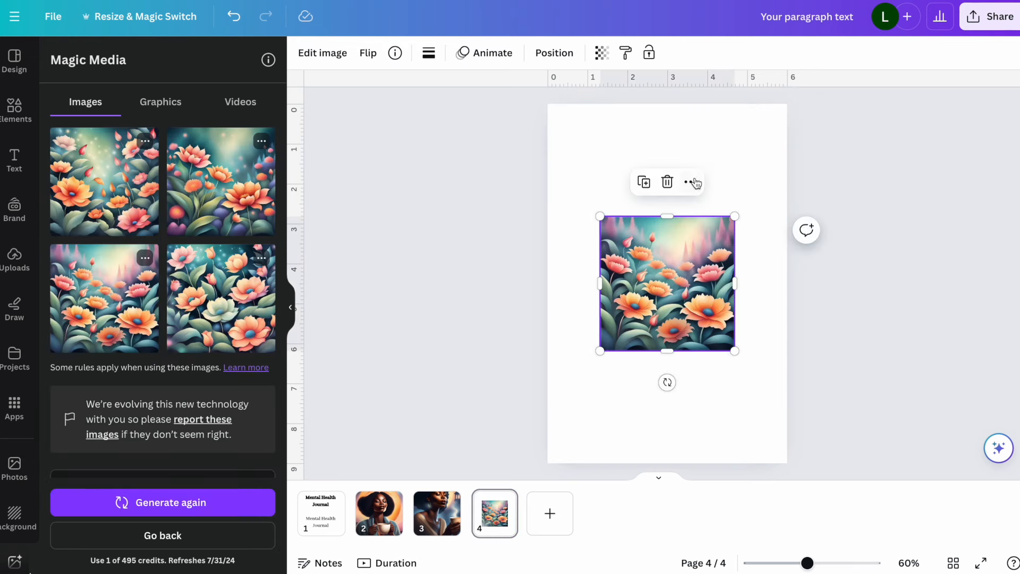
{"action": "left_click", "coordinate": [690, 182]}
{"action": "left_click", "coordinate": [754, 518]}
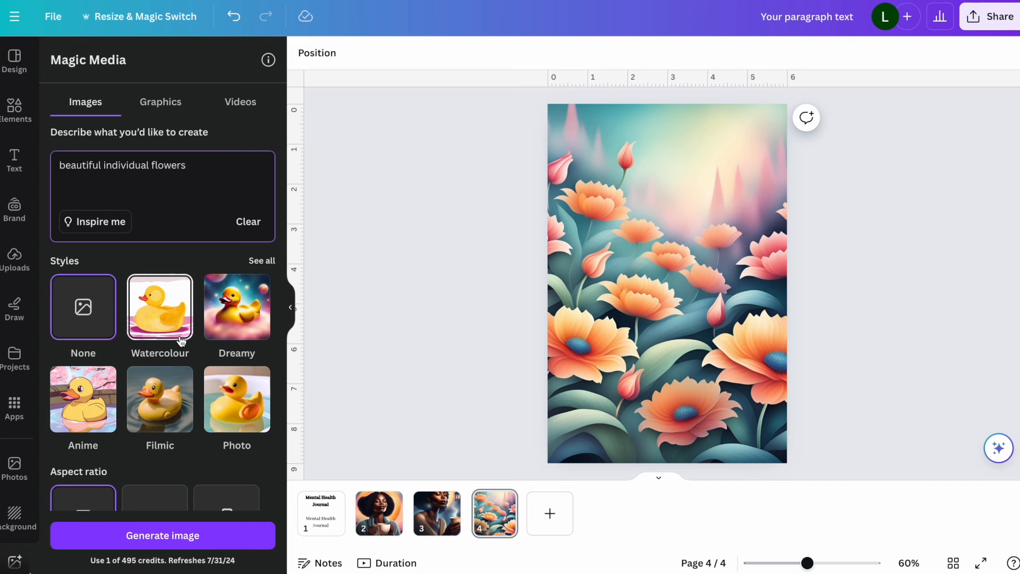
Generate images from the prompt "beautiful individual flowers" in the Watercolour style.
{"action": "left_click", "coordinate": [157, 306]}
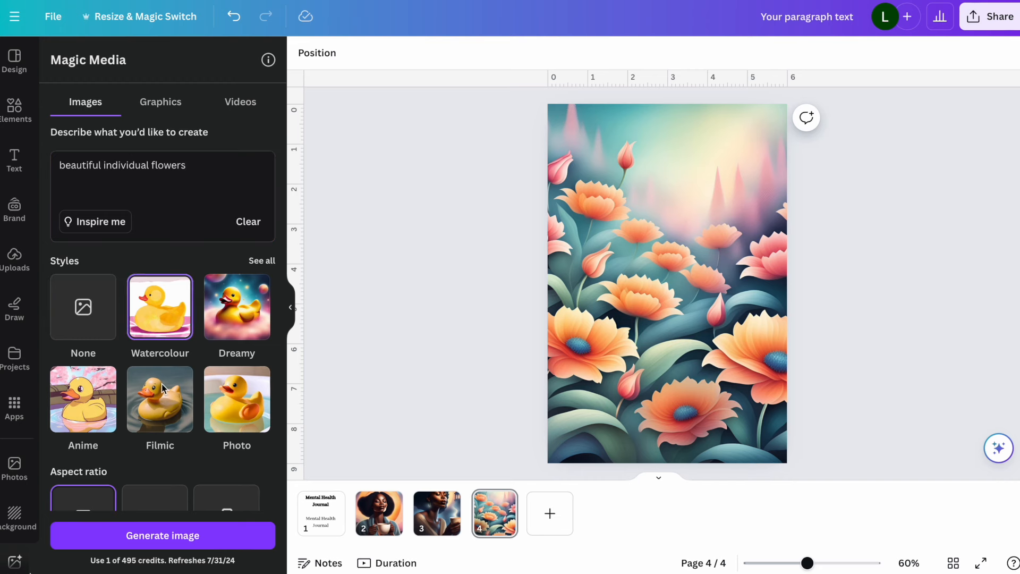
{"action": "left_click", "coordinate": [192, 546]}
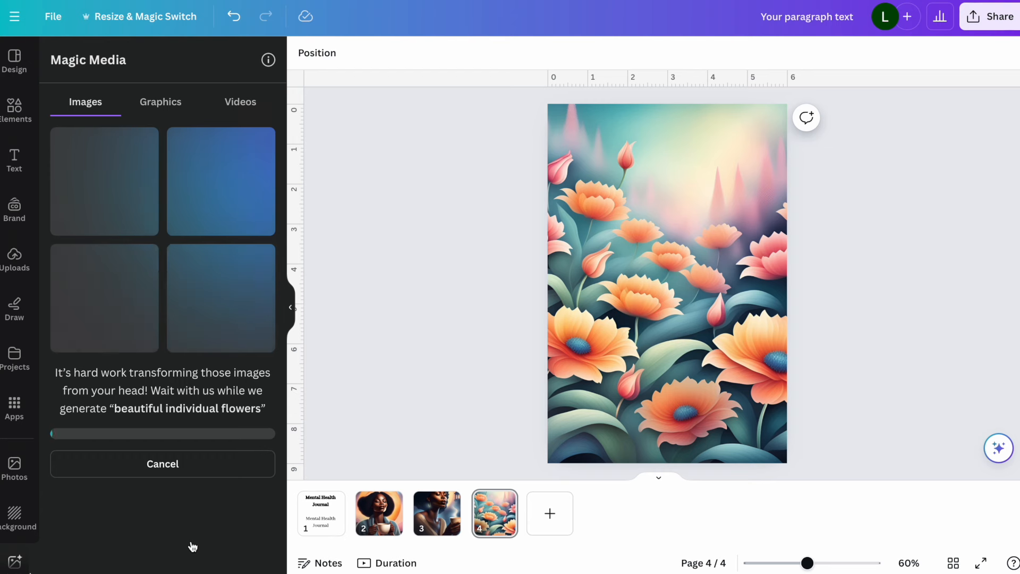
Add a fifth page and set the dark image with pink flowers as its background.
{"action": "left_click", "coordinate": [550, 513]}
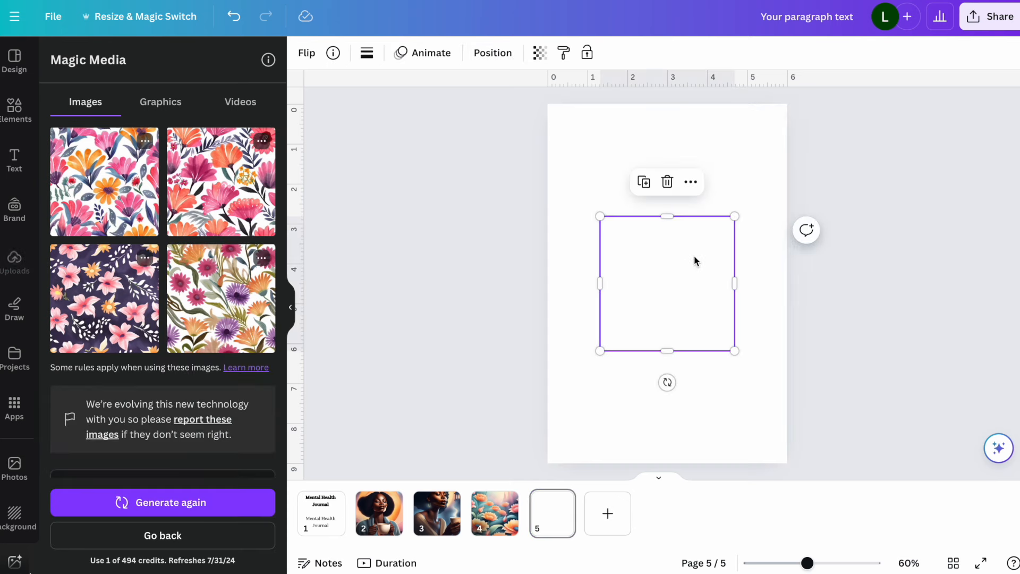
{"action": "right_click", "coordinate": [681, 219]}
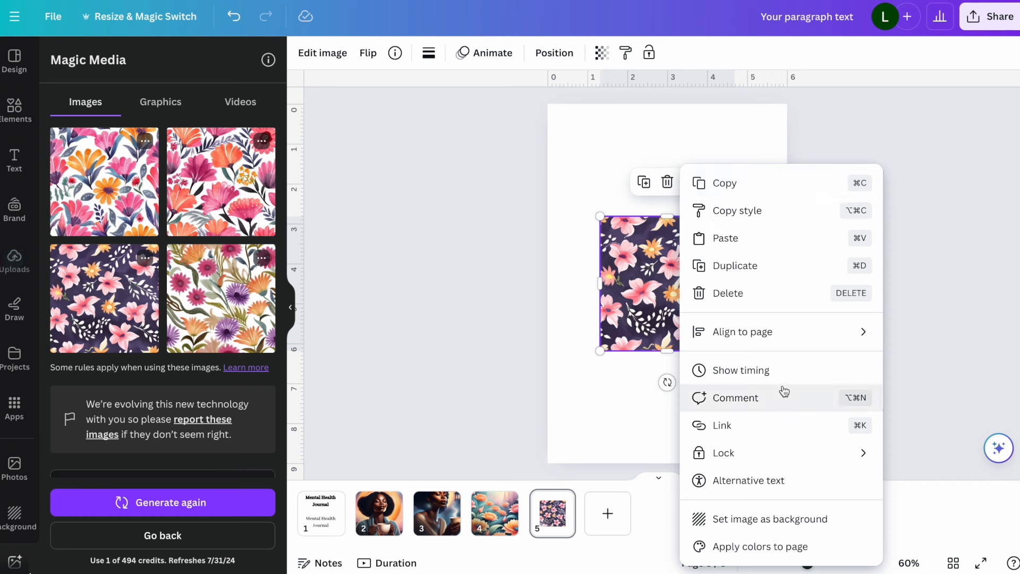
{"action": "left_click", "coordinate": [776, 523]}
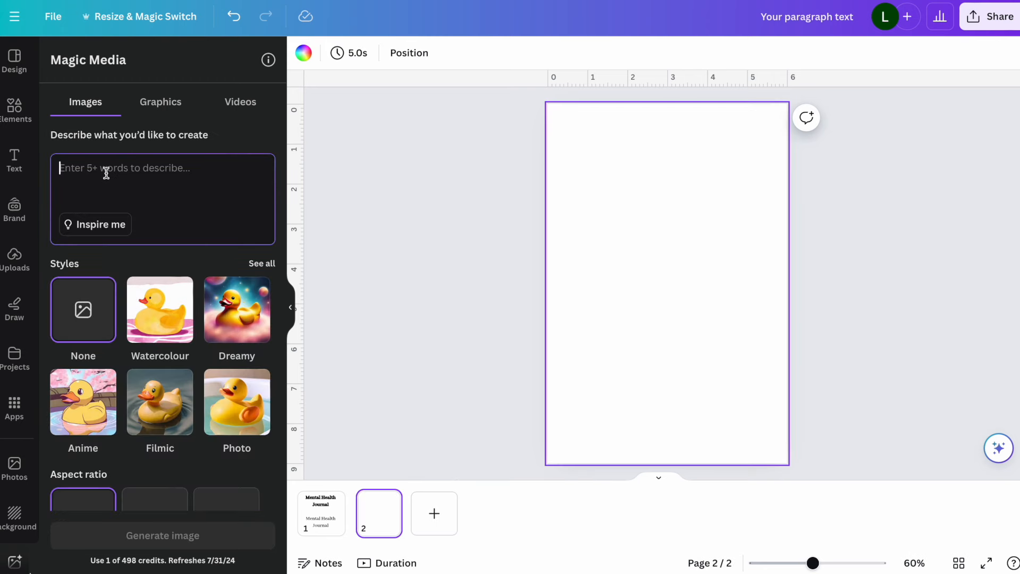
Generate "a black woman holding a cup of coffee" images and set the woman in front of the orange circle as page 2's background.
{"action": "type", "text": "a black woman holding a cup of coffee"}
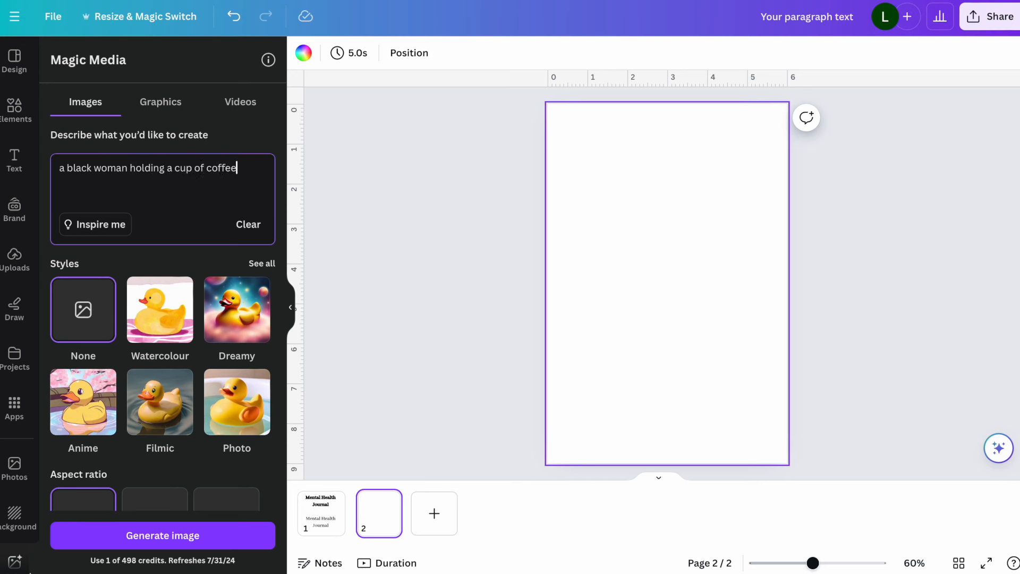
{"action": "scroll", "coordinate": [202, 171], "scroll_direction": "down", "scroll_amount": 2}
{"action": "left_click", "coordinate": [237, 247]}
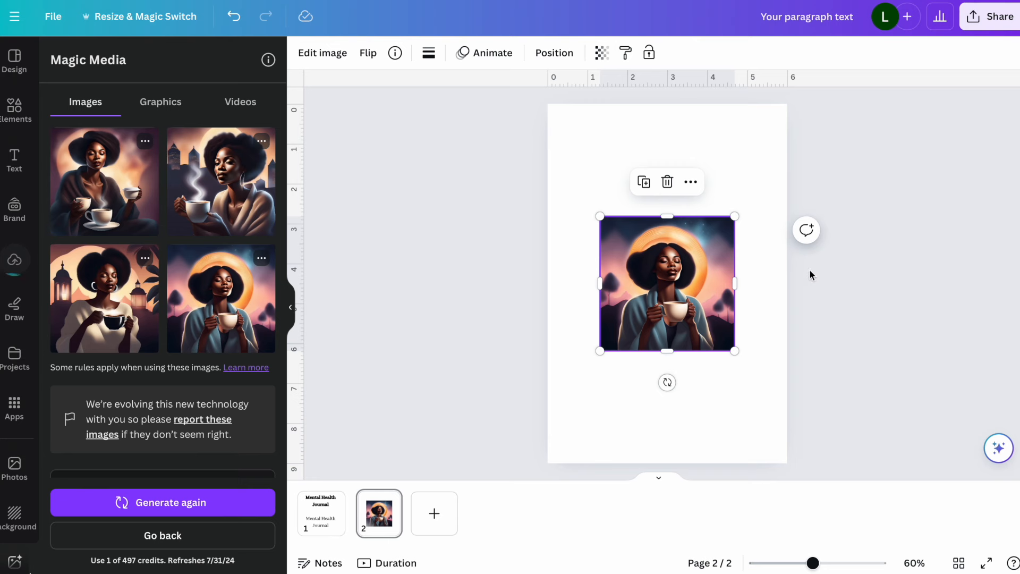
{"action": "left_click", "coordinate": [694, 187]}
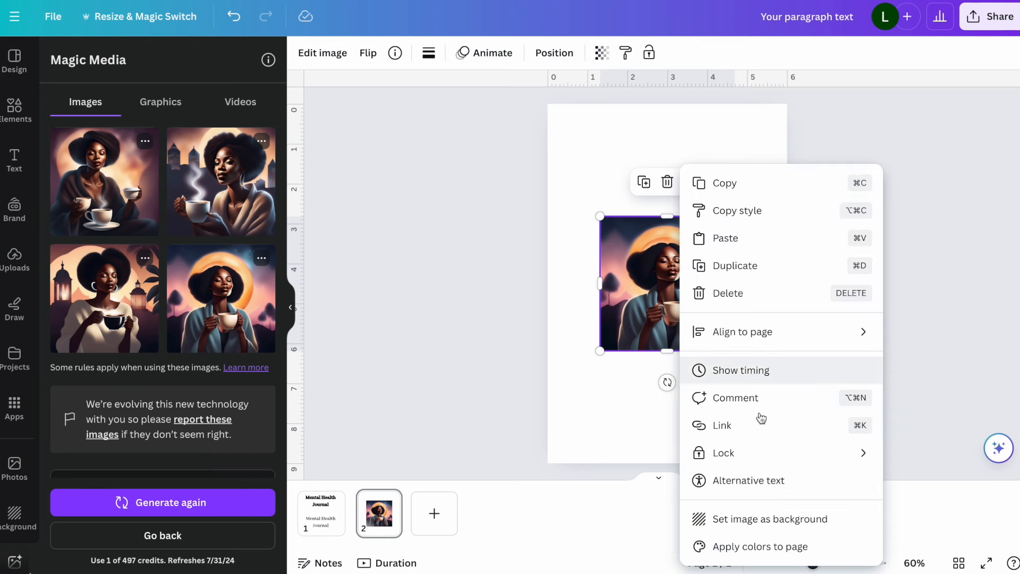
{"action": "left_click", "coordinate": [768, 519]}
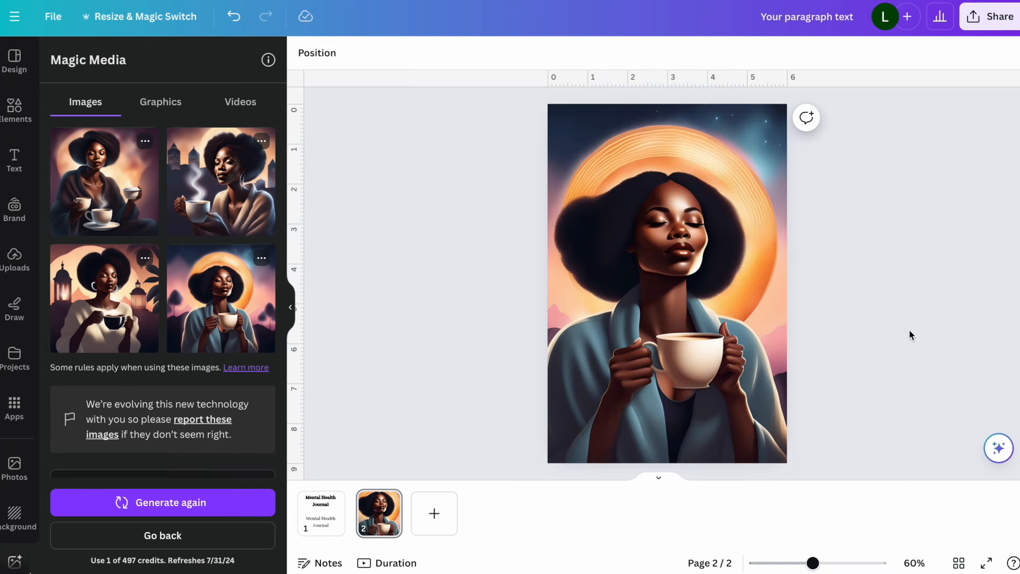
{"action": "left_click", "coordinate": [745, 365]}
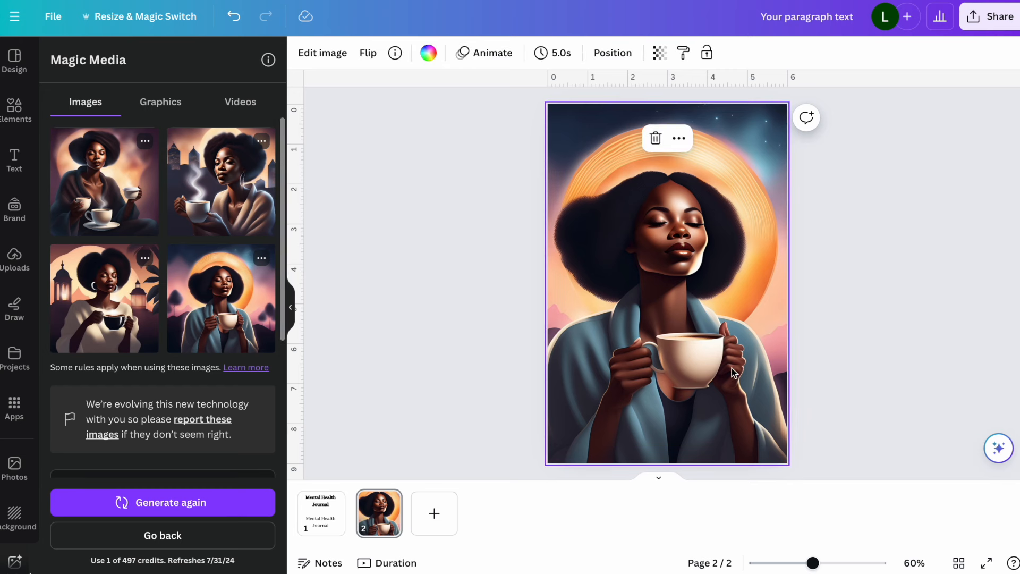
Generate the coffee images again, add a third page and set the woman beside the tower as its background.
{"action": "left_click", "coordinate": [155, 502]}
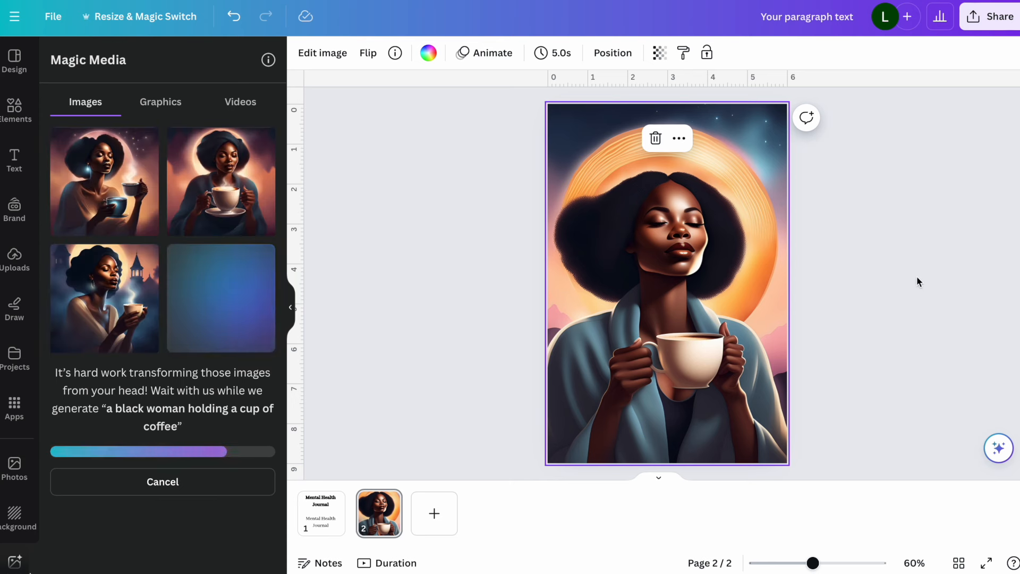
{"action": "left_click", "coordinate": [434, 513]}
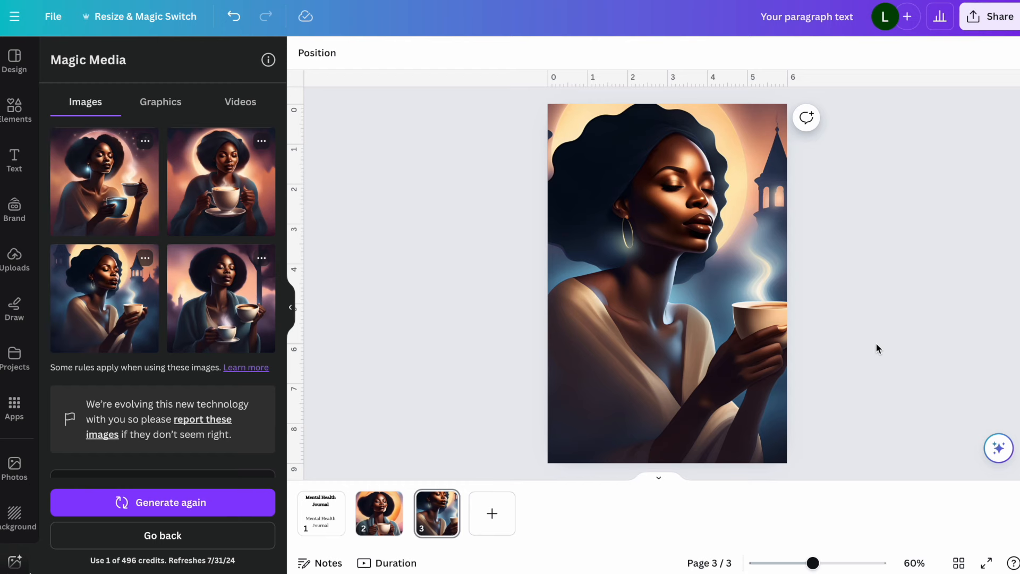
{"action": "left_click", "coordinate": [721, 289]}
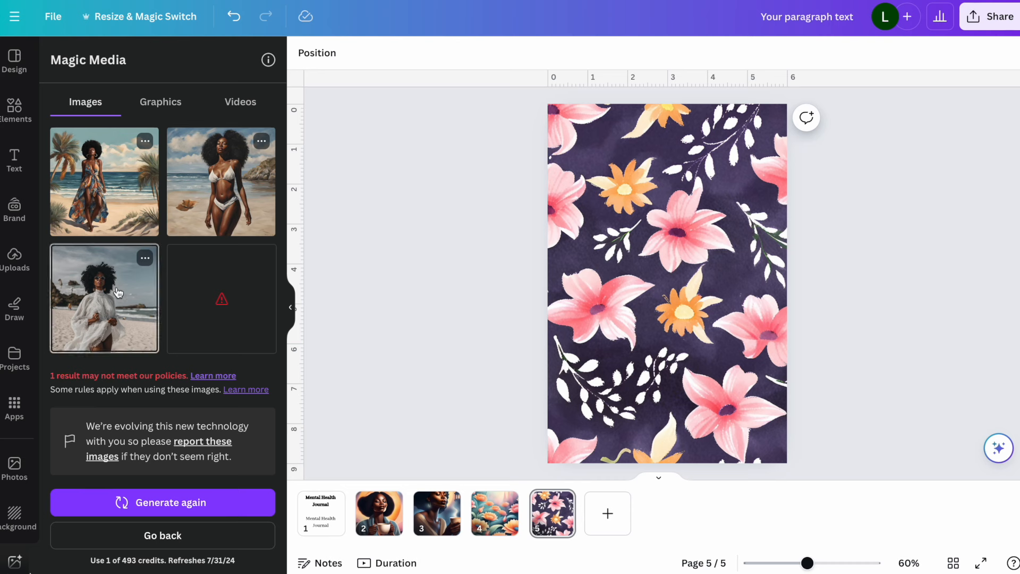
Add a sixth page with the beach image of the woman in white, and replace that background with the woman in the patterned dress.
{"action": "left_click", "coordinate": [607, 514]}
{"action": "left_click", "coordinate": [127, 318]}
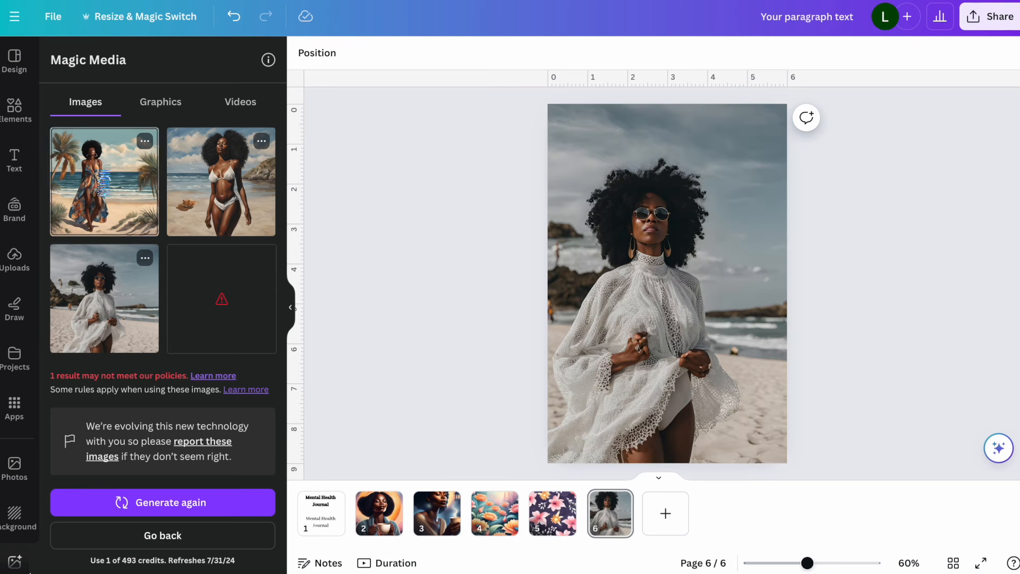
{"action": "left_click", "coordinate": [104, 181]}
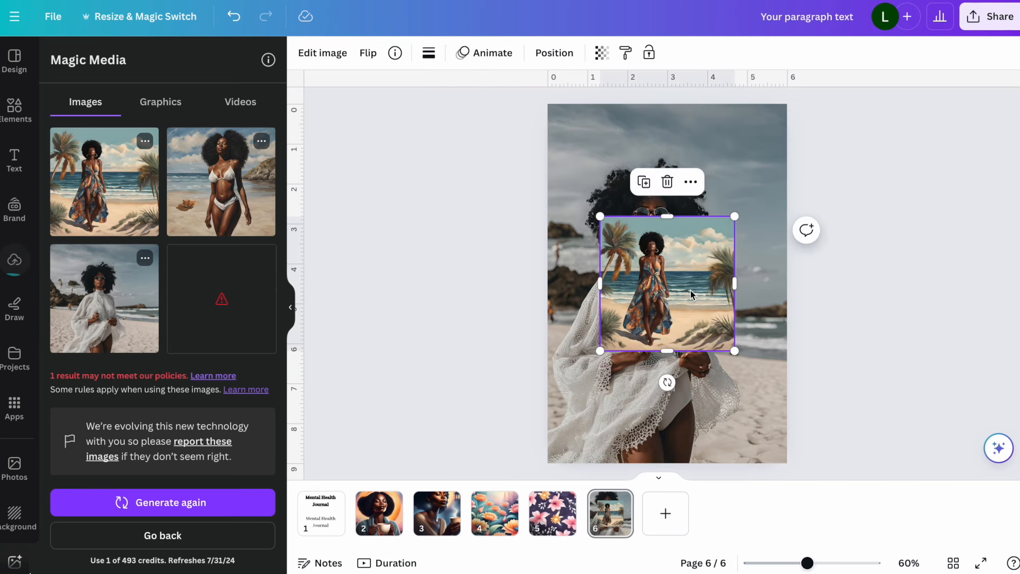
{"action": "left_click", "coordinate": [690, 182]}
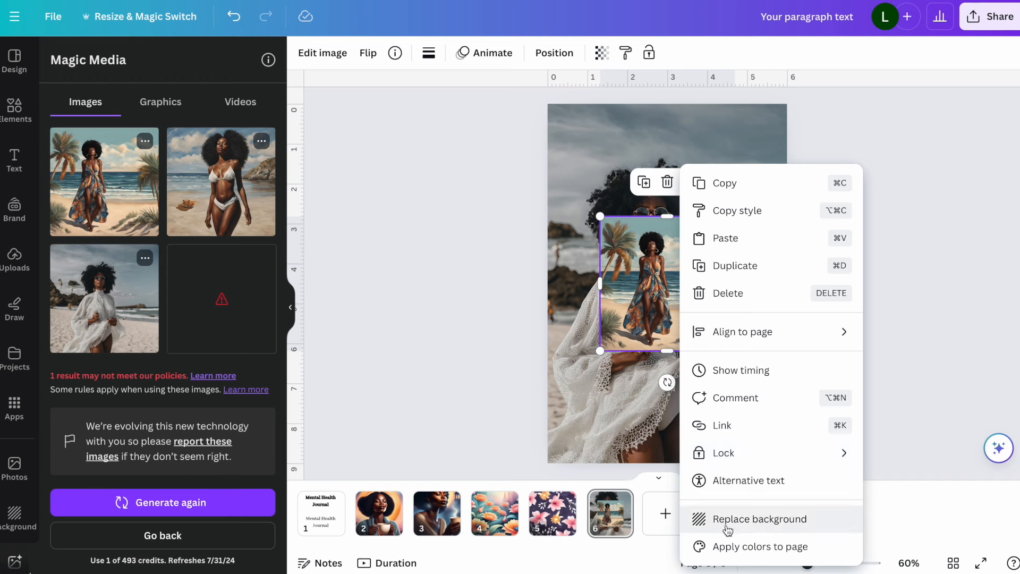
{"action": "left_click", "coordinate": [742, 520]}
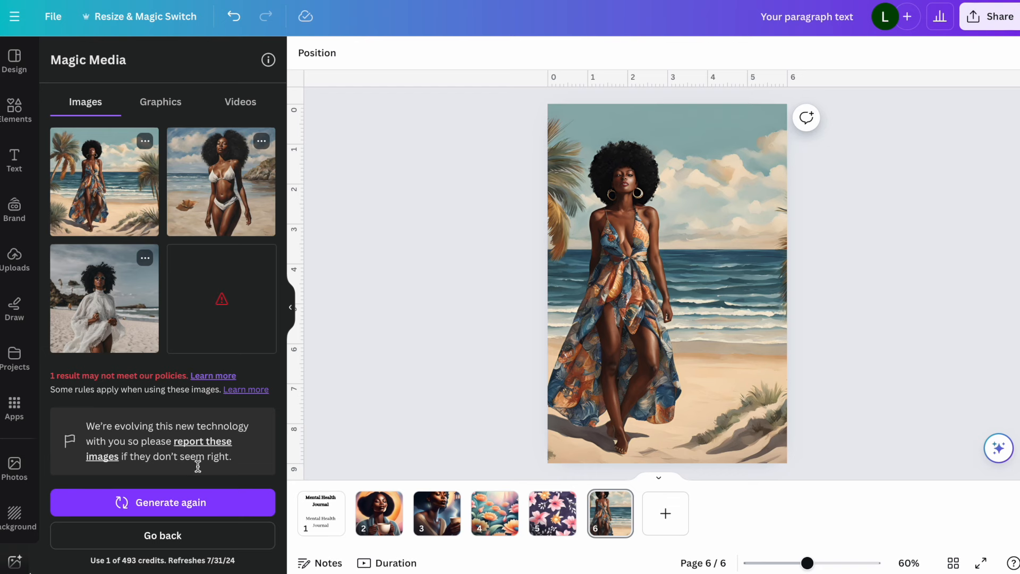
Generate the beach images again and set the smiling woman in sunglasses as the background of a seventh page.
{"action": "left_click", "coordinate": [159, 507]}
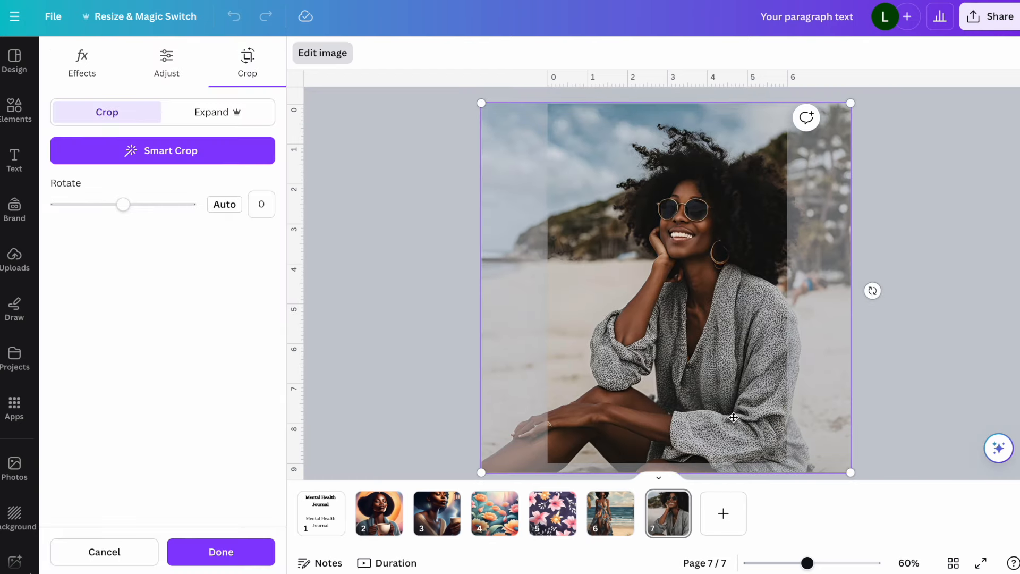
{"action": "key", "text": "Escape"}
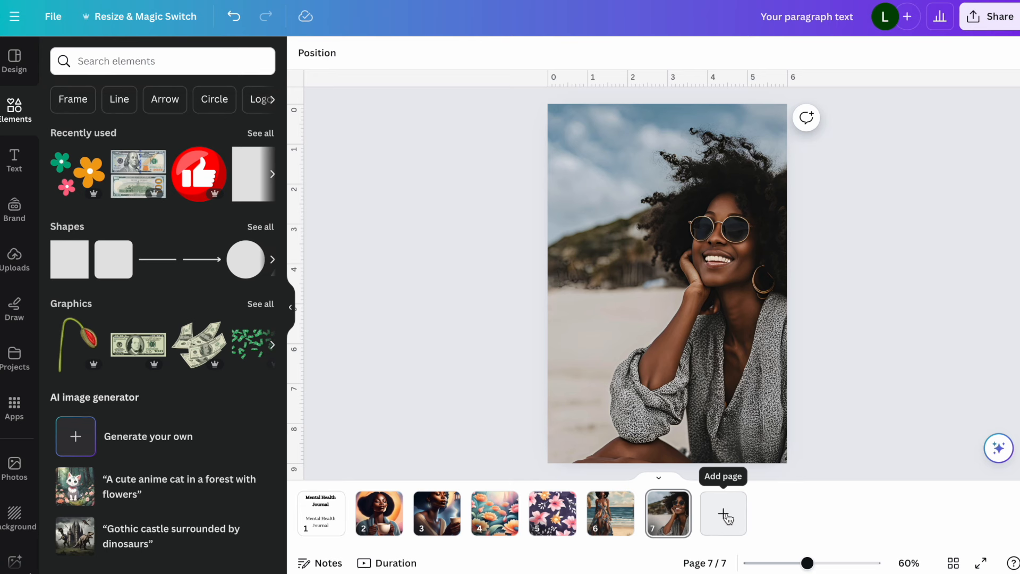
Add an eighth page and give it the solid dark red background colour #6A1B1B.
{"action": "left_click", "coordinate": [723, 513]}
{"action": "left_click", "coordinate": [622, 170]}
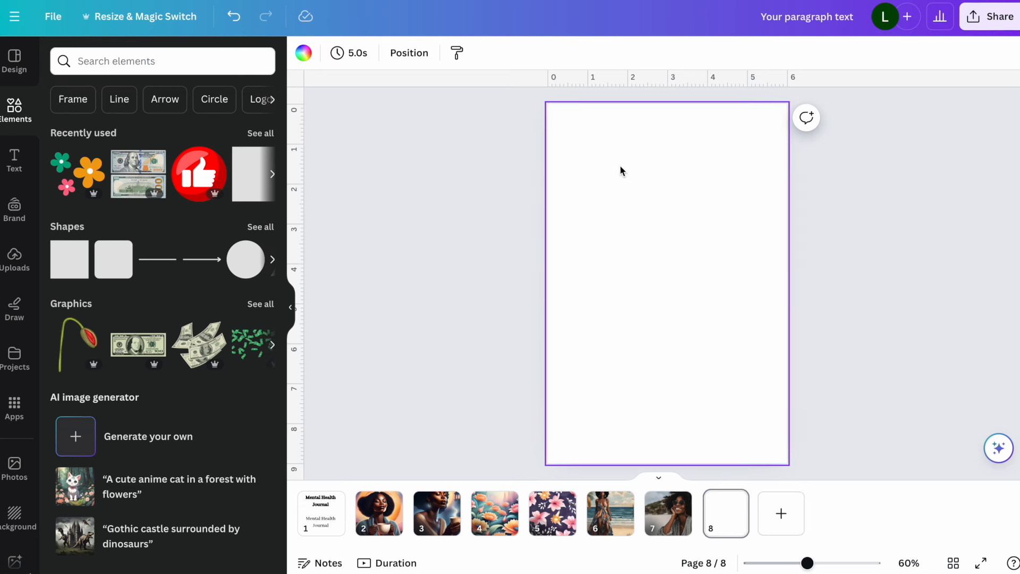
{"action": "left_click", "coordinate": [303, 53]}
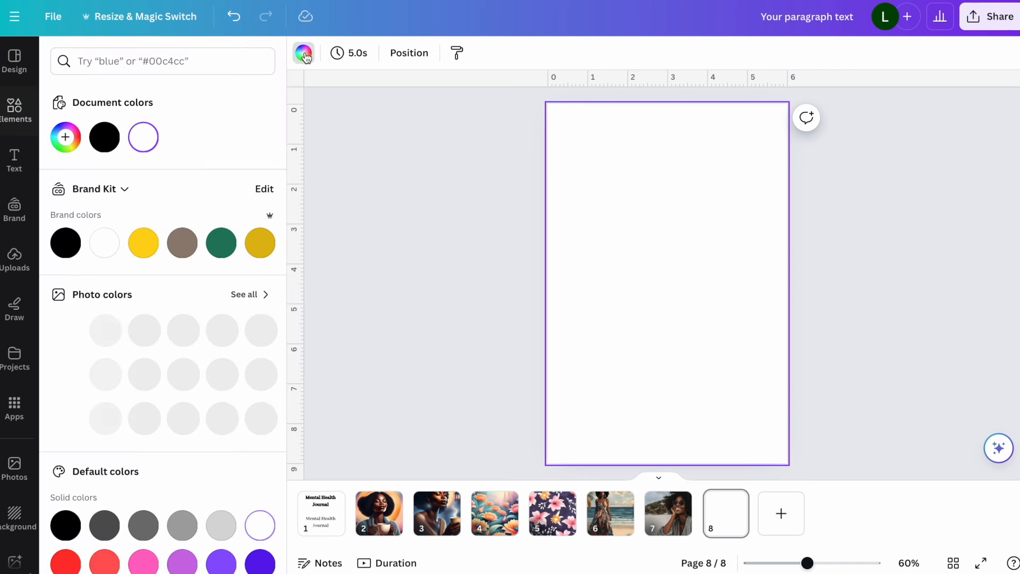
{"action": "left_click", "coordinate": [66, 138]}
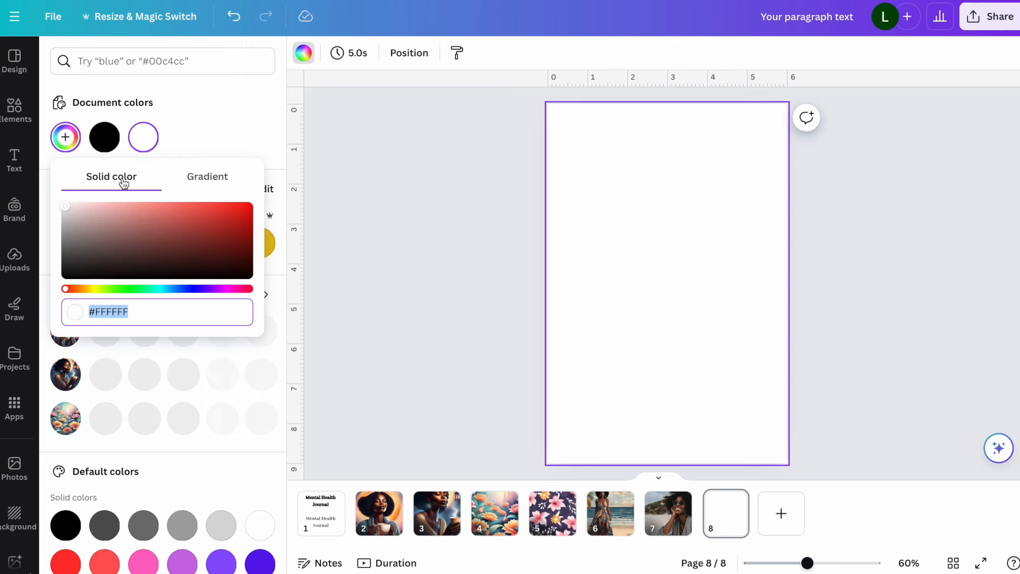
{"action": "left_click", "coordinate": [134, 235]}
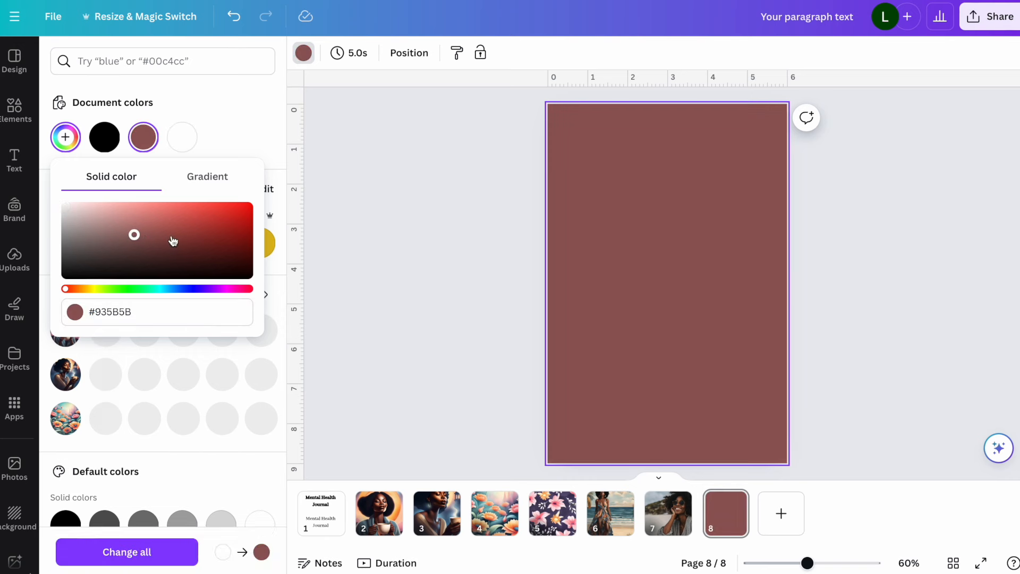
{"action": "left_click", "coordinate": [201, 235]}
{"action": "left_click", "coordinate": [223, 210]}
{"action": "left_click", "coordinate": [230, 229]}
{"action": "left_click", "coordinate": [204, 247]}
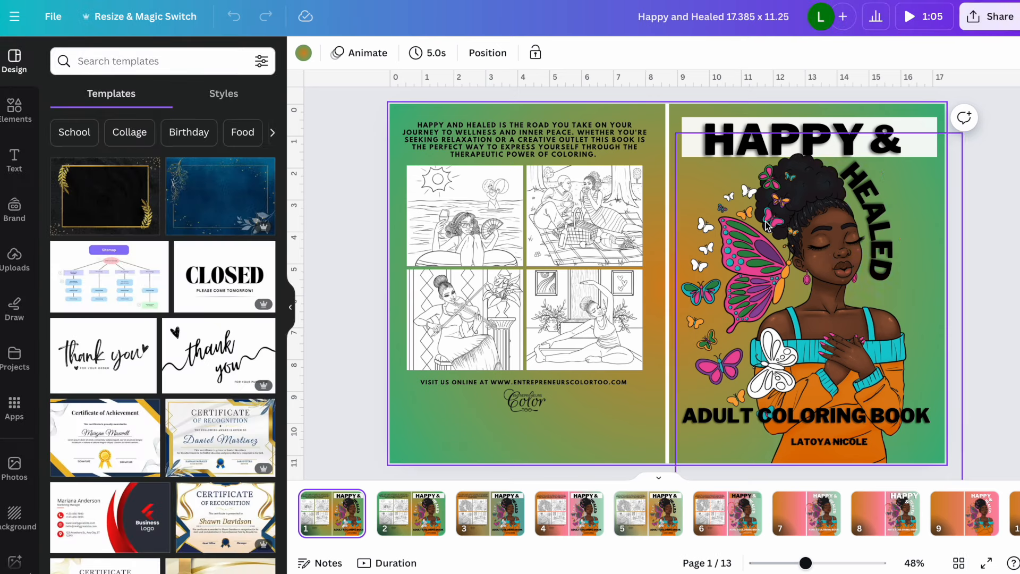
Look at the cover variations on pages 3 and 4 of the Happy and Healed design.
{"action": "left_click", "coordinate": [490, 518]}
{"action": "left_click", "coordinate": [566, 520]}
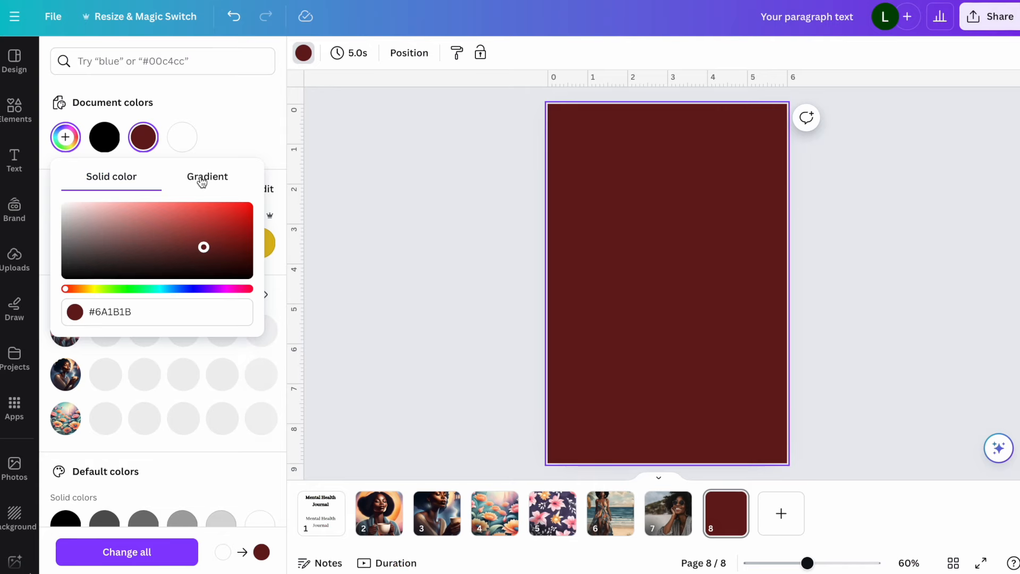
Change the page 8 background to a gradient and add yellow-green #C8CF72 as its third colour.
{"action": "left_click", "coordinate": [201, 178]}
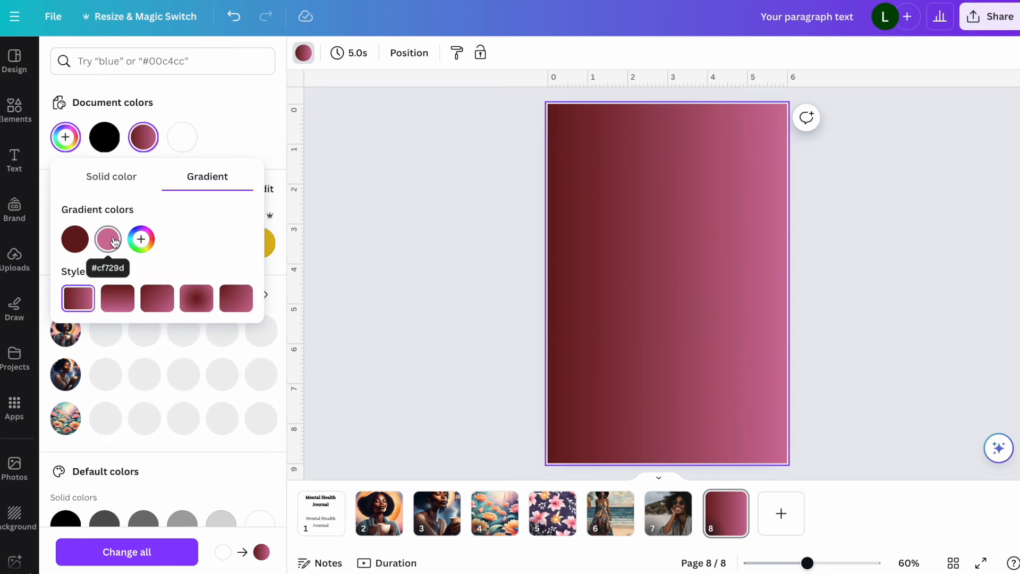
{"action": "left_click", "coordinate": [140, 239]}
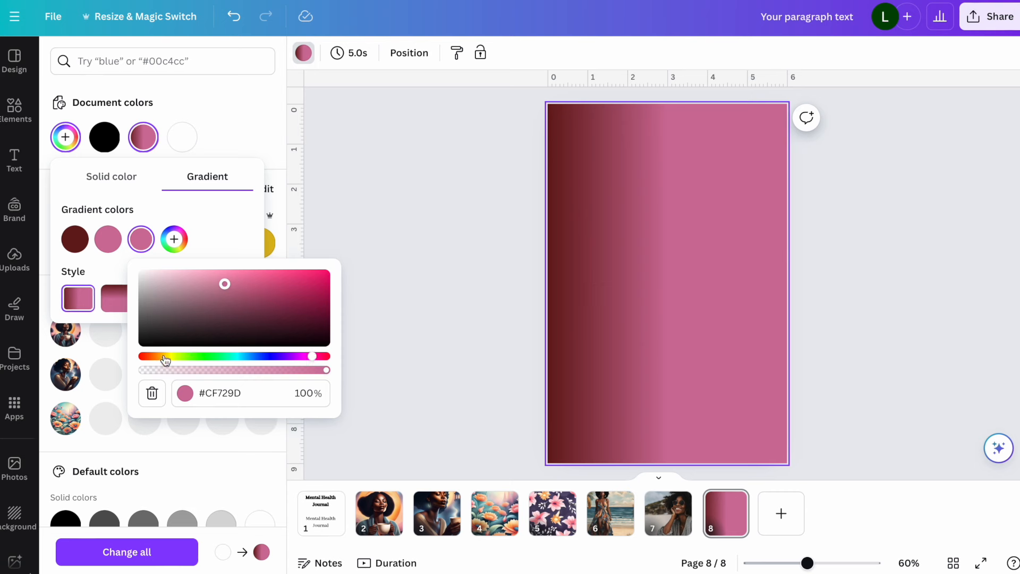
{"action": "left_click_drag", "start_coordinate": [312, 356], "coordinate": [178, 360]}
{"action": "left_click", "coordinate": [52, 238]}
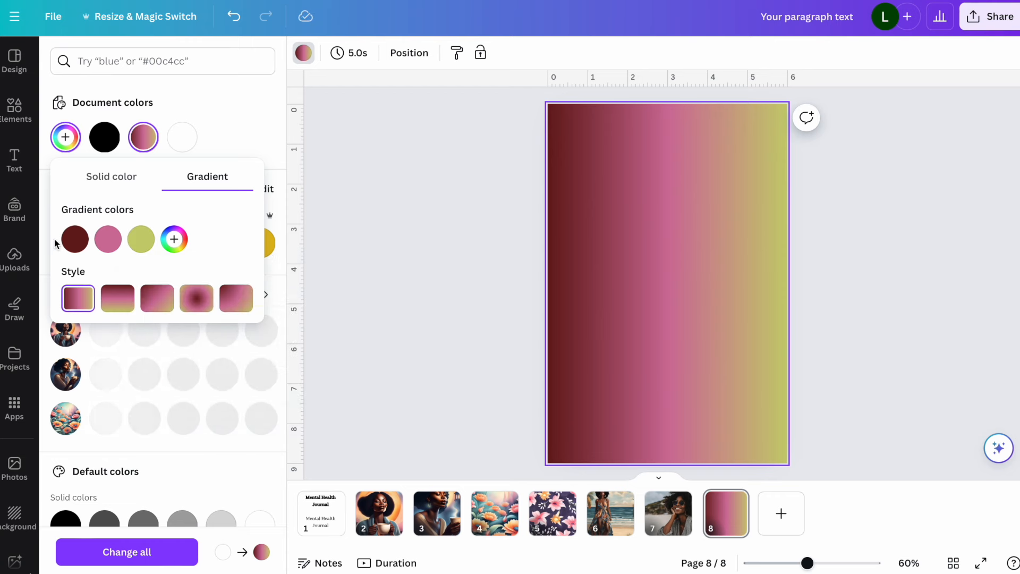
Try the different gradient styles on page 8 and choose the circular gradient at 0% 0%.
{"action": "left_click", "coordinate": [157, 298]}
{"action": "left_click", "coordinate": [115, 301]}
{"action": "left_click", "coordinate": [158, 296]}
{"action": "left_click", "coordinate": [196, 296]}
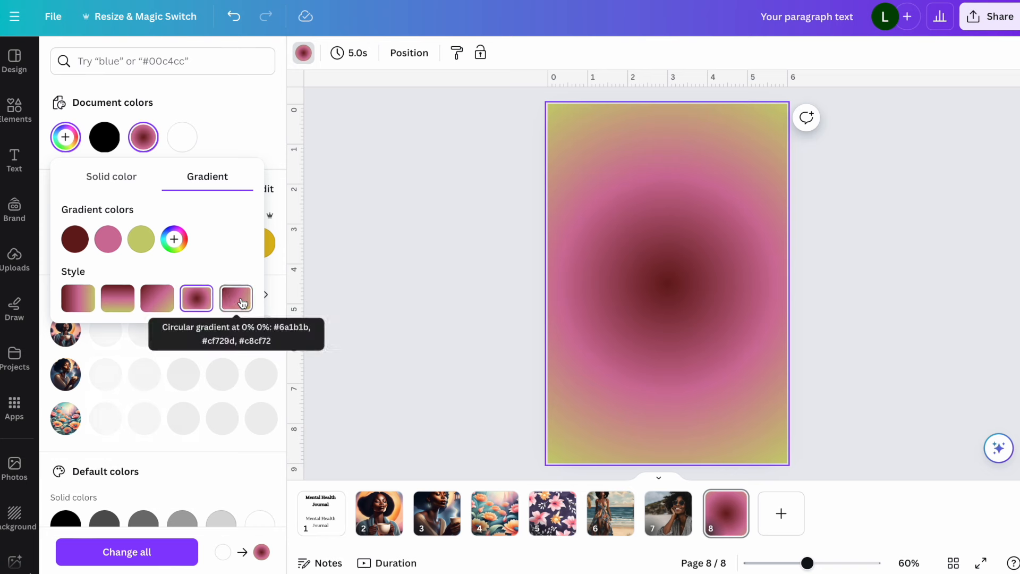
{"action": "left_click", "coordinate": [242, 303]}
Remove the pink colour from the background gradient and change the yellow-green one to teal #72CFB3.
{"action": "left_click", "coordinate": [116, 228]}
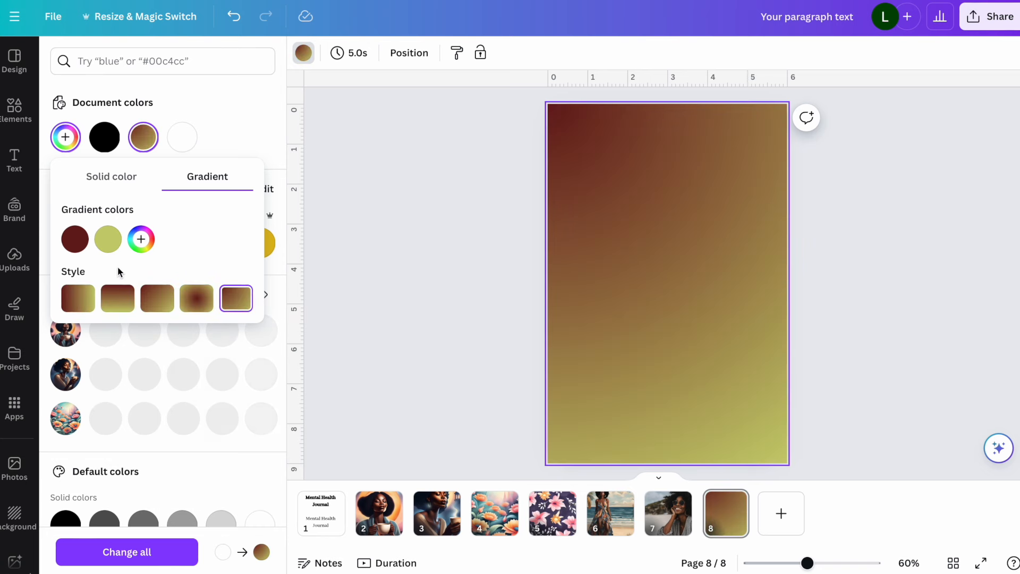
{"action": "left_click", "coordinate": [108, 240]}
{"action": "left_click_drag", "start_coordinate": [138, 356], "coordinate": [191, 357]}
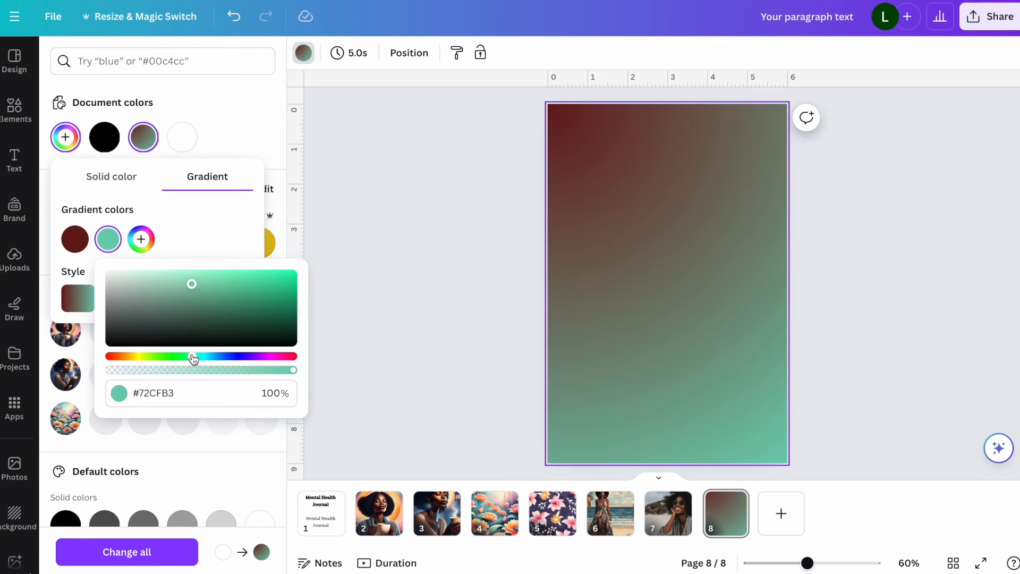
{"action": "left_click", "coordinate": [670, 215]}
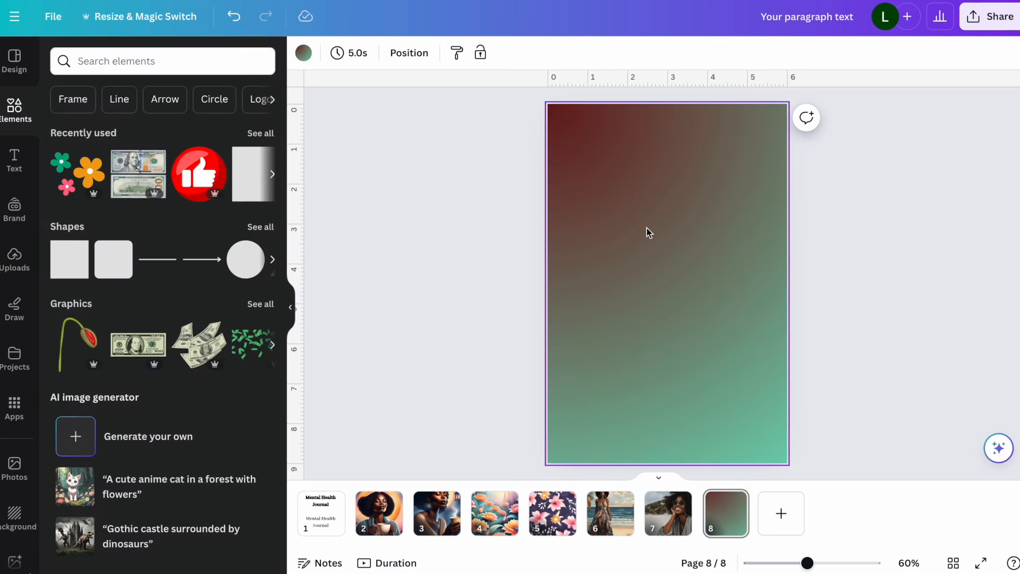
Search the elements for "shapes" and place an upside-down arch shape against the upper edge of page 8.
{"action": "left_click", "coordinate": [214, 99]}
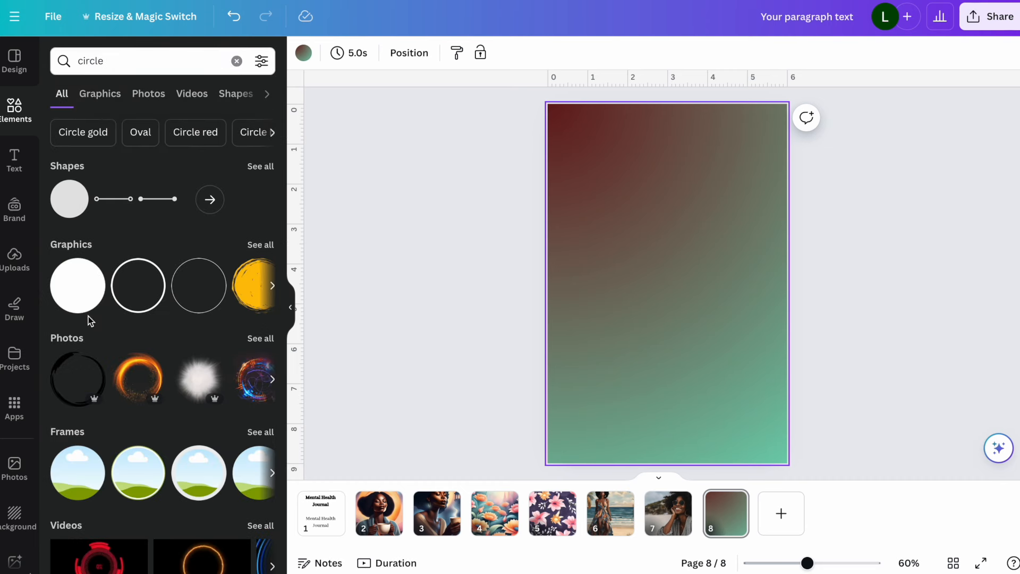
{"action": "triple_click", "coordinate": [91, 61]}
{"action": "type", "text": "shapes"}
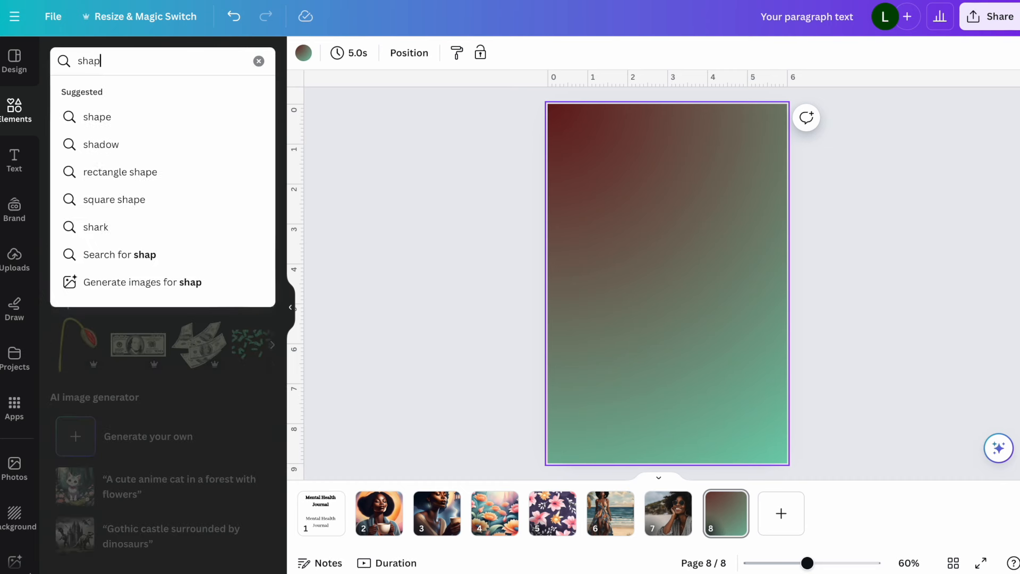
{"action": "key", "text": "Return"}
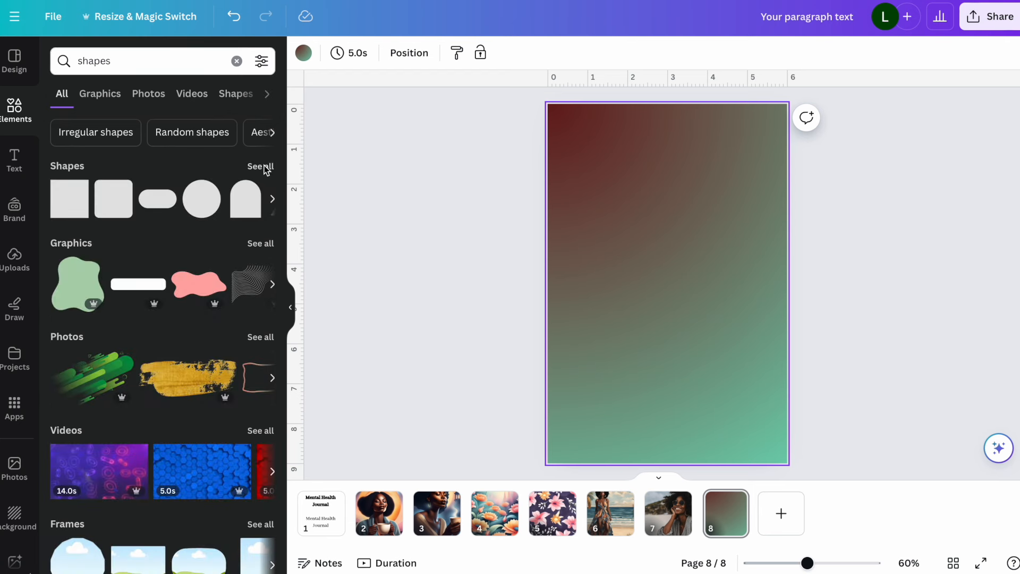
{"action": "left_click", "coordinate": [264, 167]}
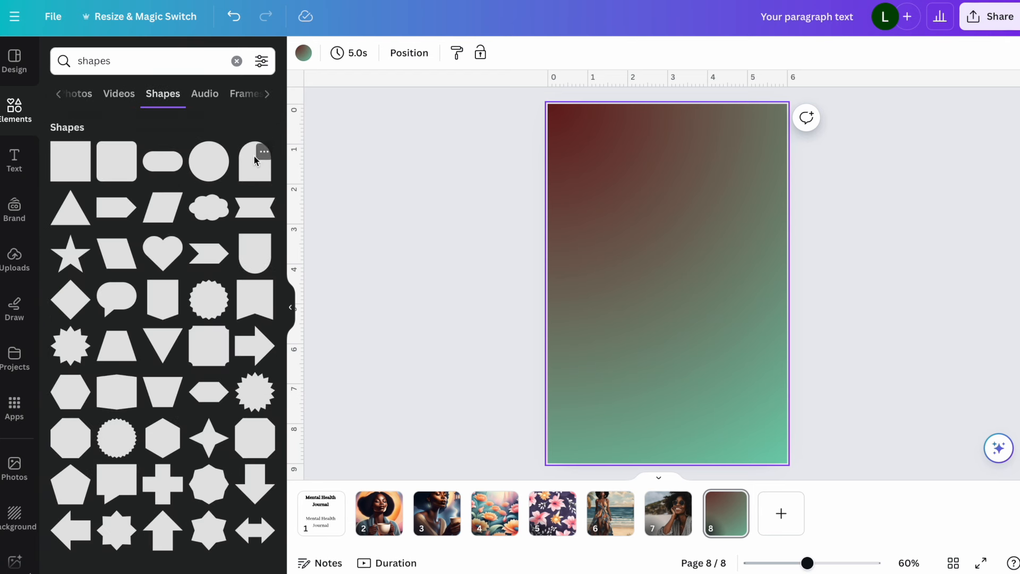
{"action": "left_click", "coordinate": [254, 159]}
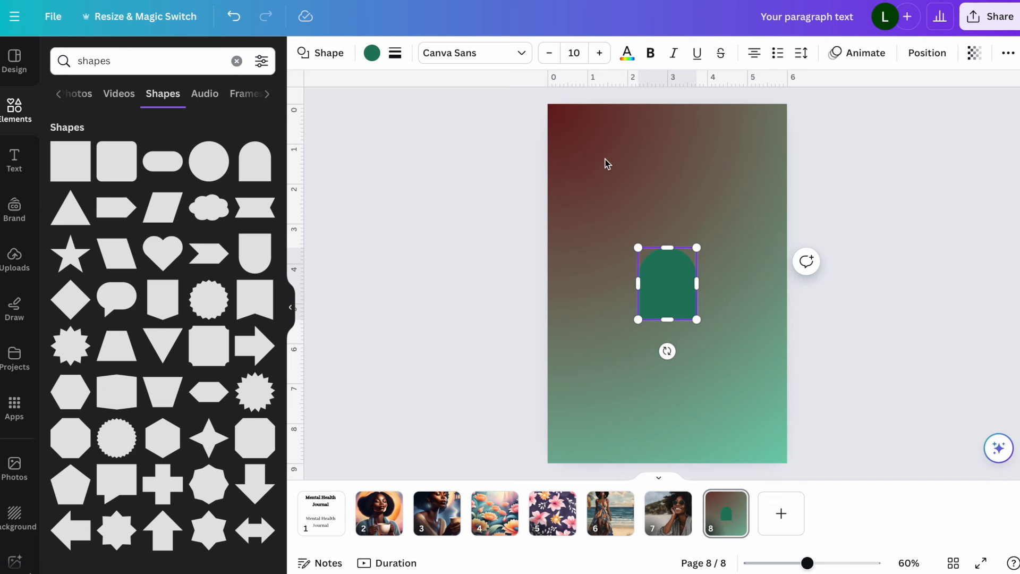
{"action": "left_click_drag", "start_coordinate": [667, 284], "coordinate": [726, 140]}
Fill the arch shape with a green and light blue gradient and add a third gradient colour.
{"action": "left_click", "coordinate": [372, 52]}
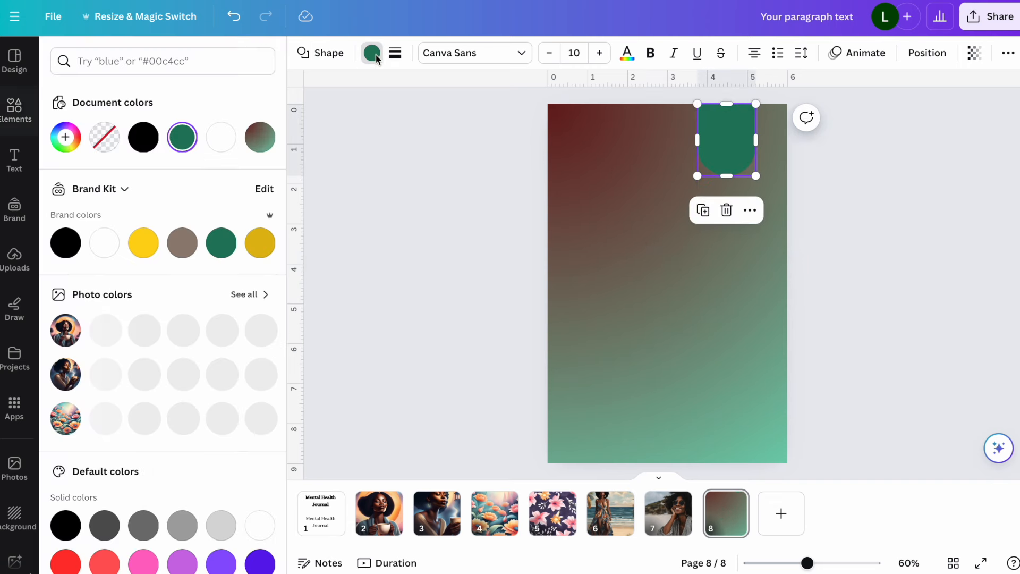
{"action": "left_click", "coordinate": [65, 136]}
{"action": "left_click", "coordinate": [215, 178]}
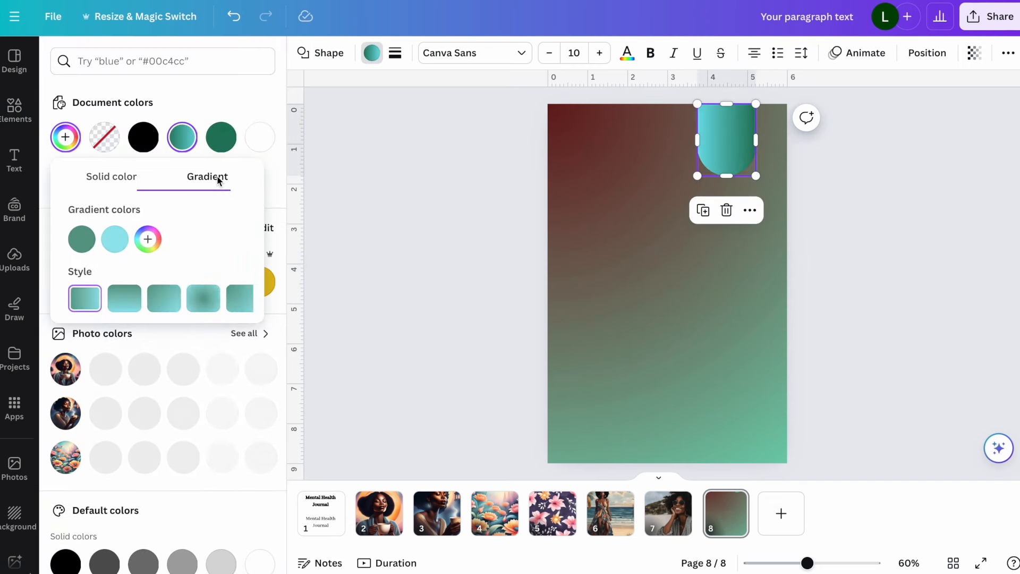
{"action": "left_click", "coordinate": [140, 239]}
{"action": "left_click", "coordinate": [731, 133]}
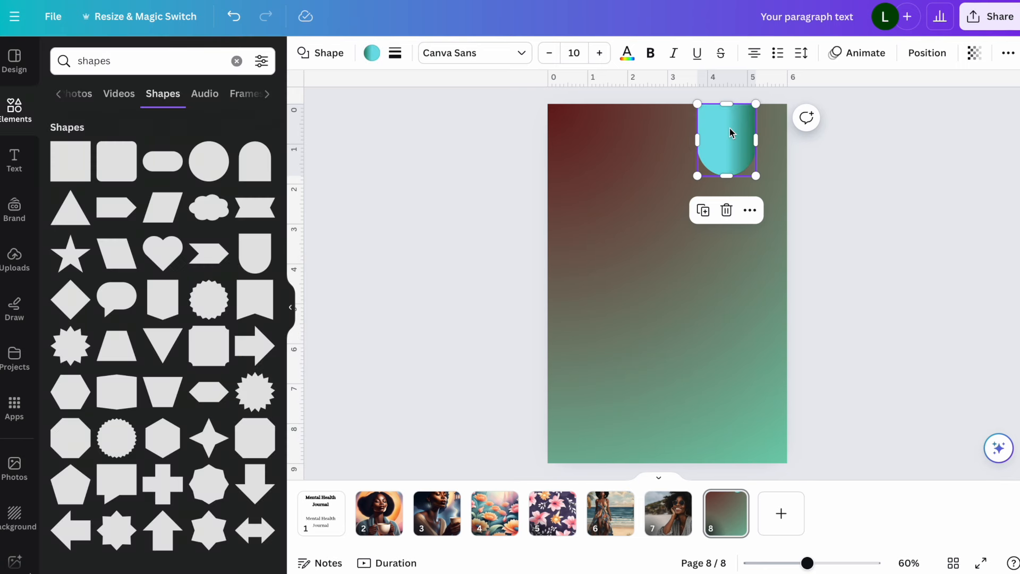
Move the gradient arch along the upper edge of page 8 so it starts about 0.6 in from the page's left side.
{"action": "left_click_drag", "start_coordinate": [722, 133], "coordinate": [604, 131]}
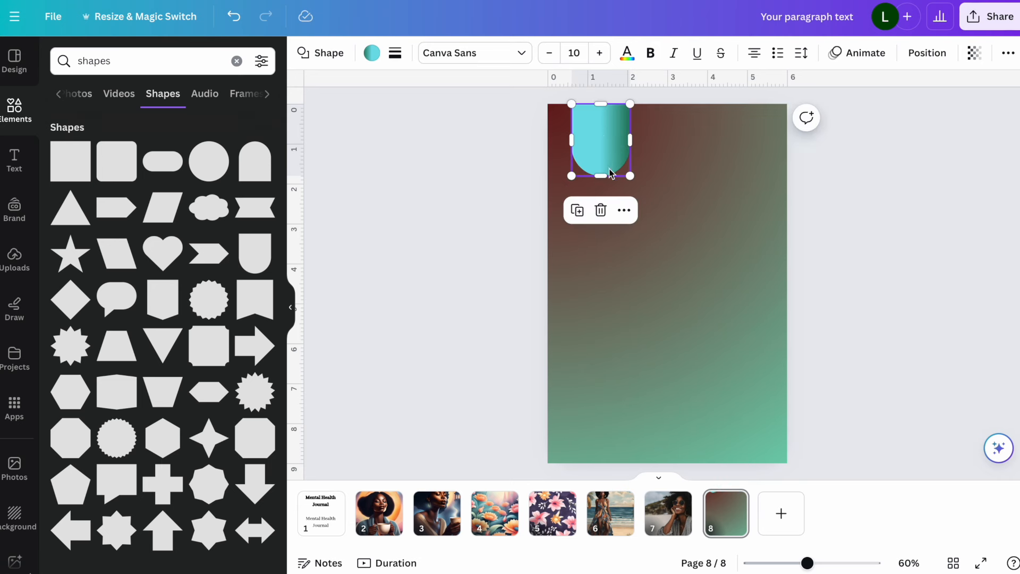
{"action": "left_click", "coordinate": [675, 309]}
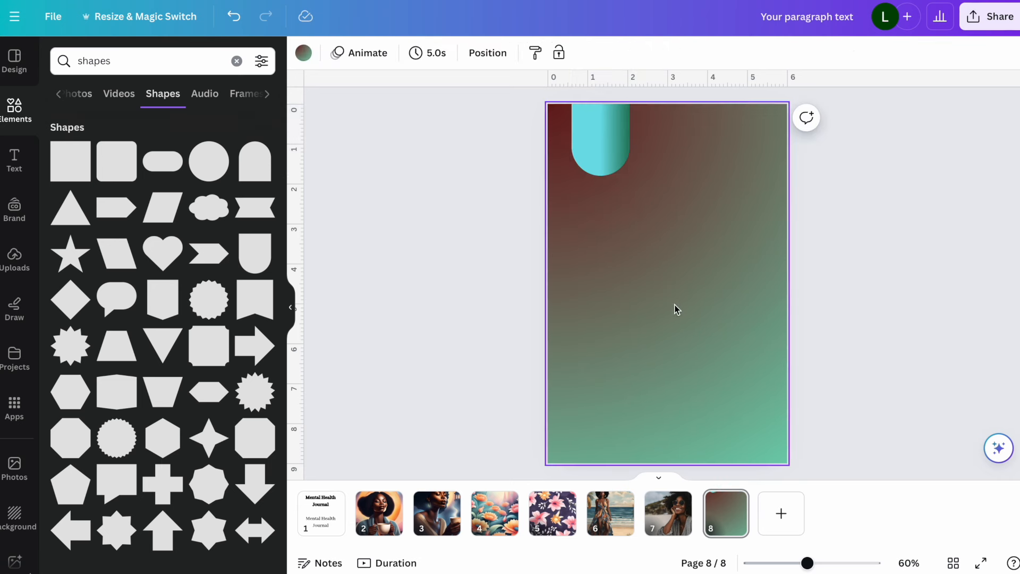
{"action": "left_click", "coordinate": [598, 144]}
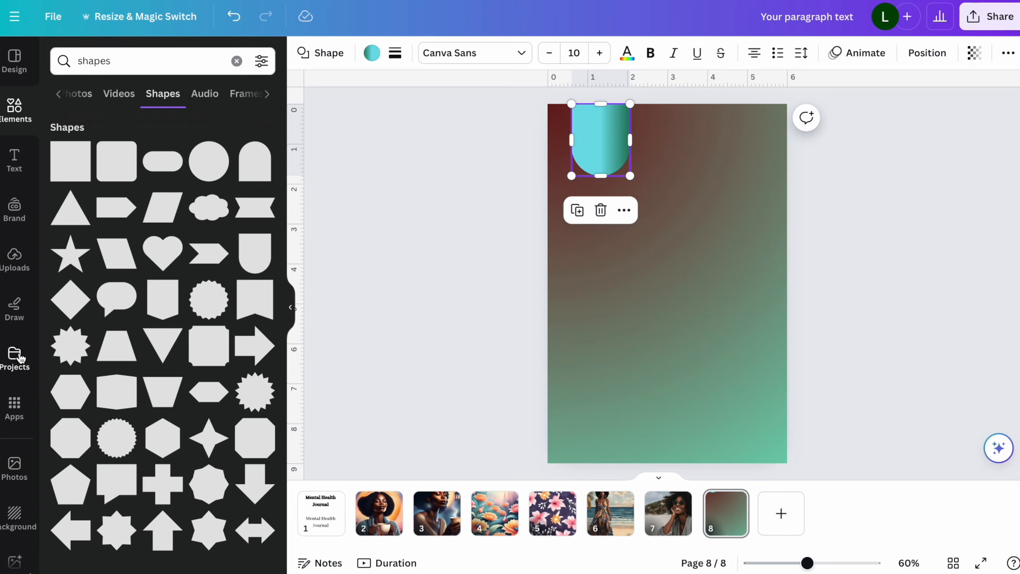
{"action": "left_click", "coordinate": [453, 197]}
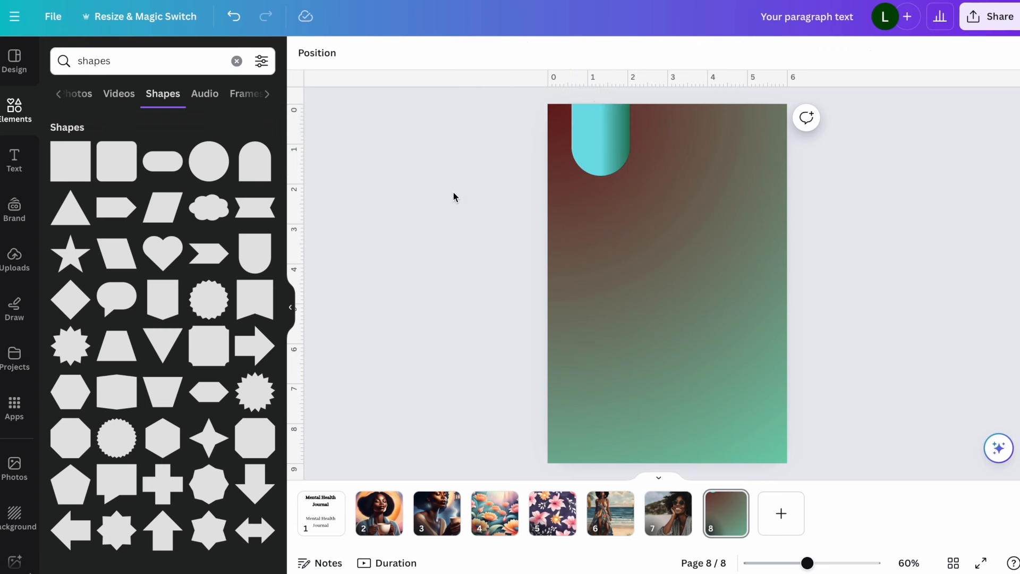
Search the apps for "type gradient" and open the TypeGradient app.
{"action": "left_click", "coordinate": [15, 415]}
{"action": "left_click", "coordinate": [259, 61]}
{"action": "type", "text": "type gradient"}
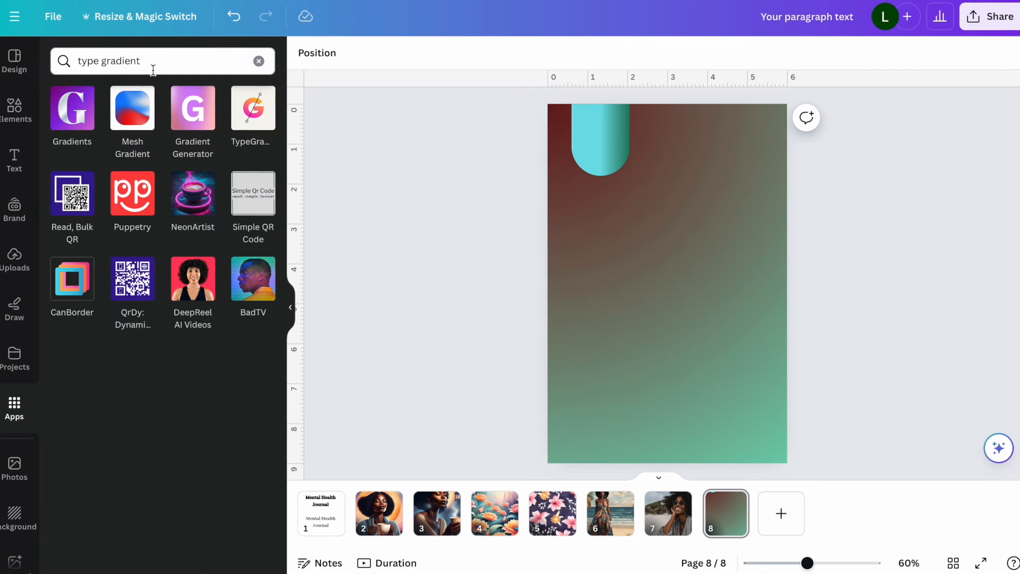
{"action": "left_click", "coordinate": [251, 112]}
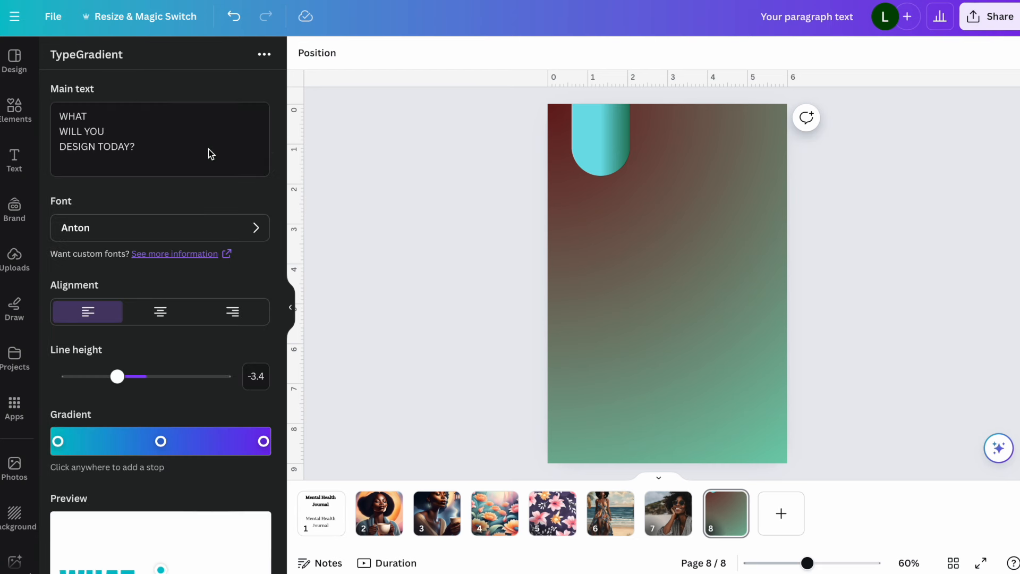
Replace the main text in TypeGradient with "Prayer Journal".
{"action": "left_click", "coordinate": [168, 145]}
{"action": "key", "text": "ctrl+a"}
{"action": "type", "text": "Prayer Journal"}
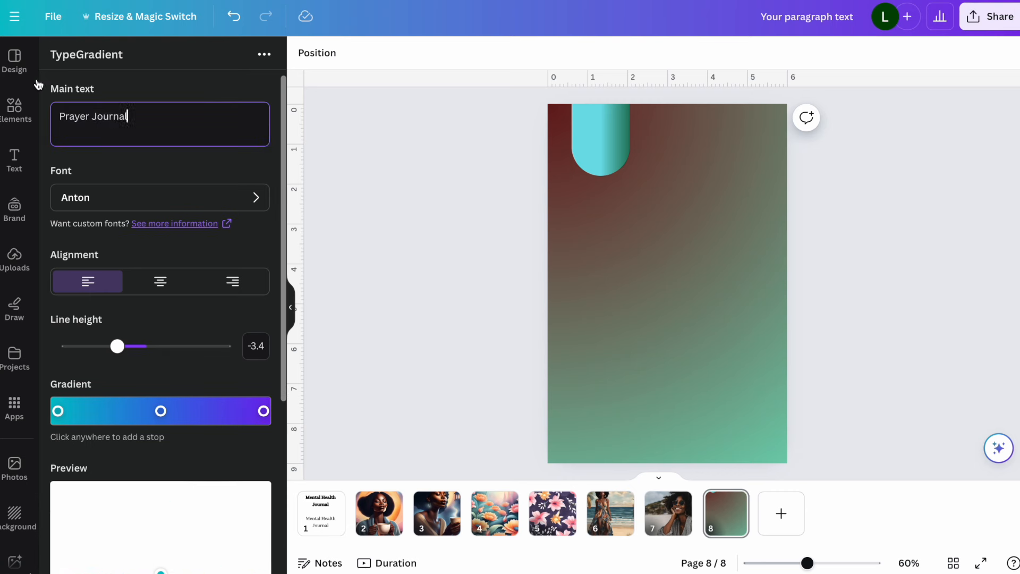
Browse the TypeGradient fonts and choose a playful, rounded hand-lettered font for the text.
{"action": "scroll", "coordinate": [140, 215], "scroll_direction": "down", "scroll_amount": 2}
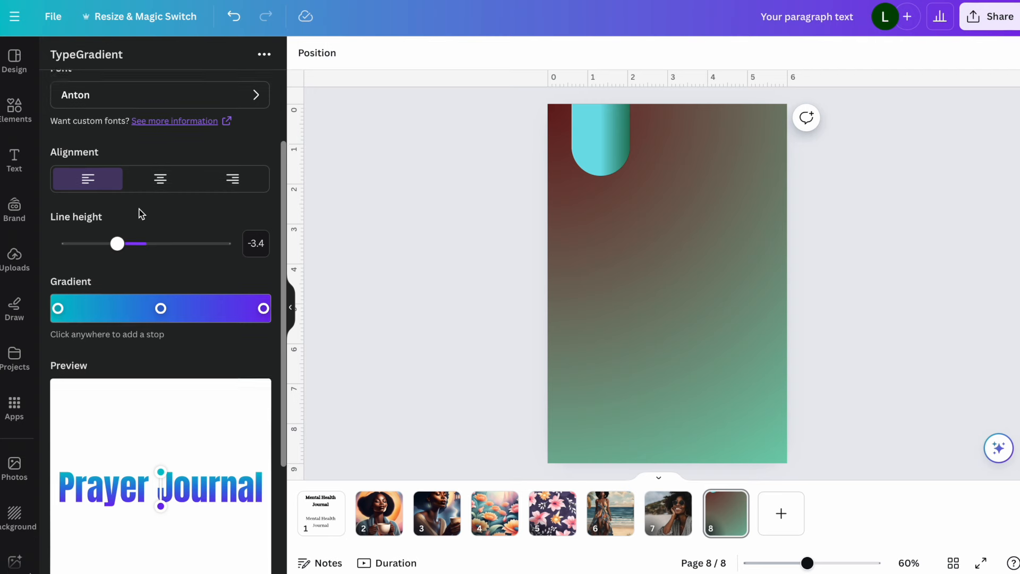
{"action": "scroll", "coordinate": [141, 214], "scroll_direction": "up", "scroll_amount": 1}
{"action": "left_click", "coordinate": [161, 139]}
{"action": "scroll", "coordinate": [152, 251], "scroll_direction": "up", "scroll_amount": 1}
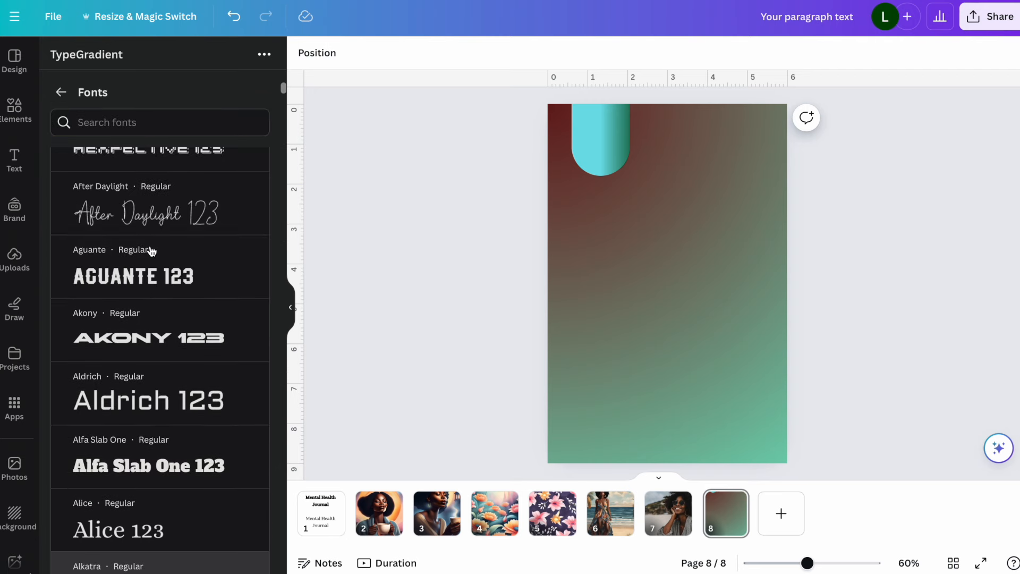
{"action": "scroll", "coordinate": [132, 339], "scroll_direction": "down", "scroll_amount": 10}
{"action": "scroll", "coordinate": [133, 339], "scroll_direction": "down", "scroll_amount": 3}
{"action": "left_click", "coordinate": [132, 308]}
{"action": "left_click", "coordinate": [61, 92]}
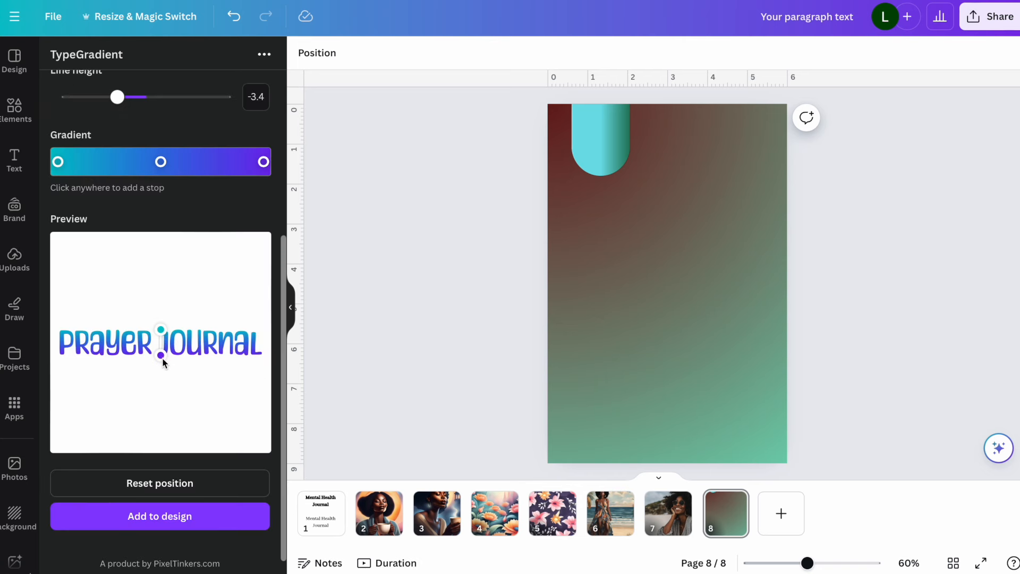
Recolour one of the added gradient stops green and extend the text gradient straight down below the lettering.
{"action": "left_click_drag", "start_coordinate": [160, 356], "coordinate": [205, 347]}
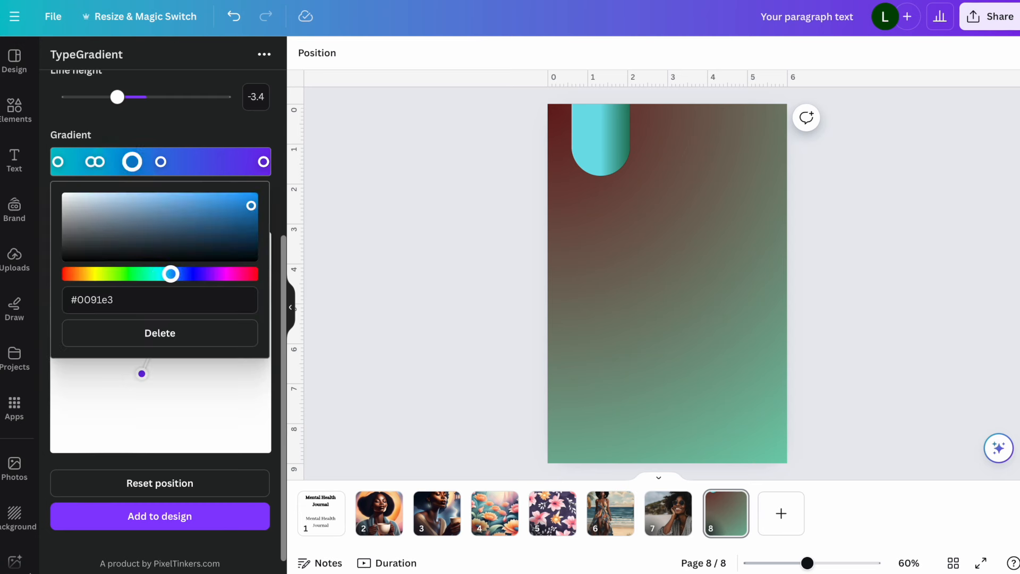
{"action": "left_click_drag", "start_coordinate": [171, 273], "coordinate": [121, 273]}
{"action": "left_click", "coordinate": [129, 384]}
{"action": "mouse_move", "coordinate": [141, 373]}
{"action": "left_mouse_down"}
{"action": "mouse_move", "coordinate": [175, 372]}
{"action": "mouse_move", "coordinate": [160, 376]}
{"action": "left_mouse_up"}
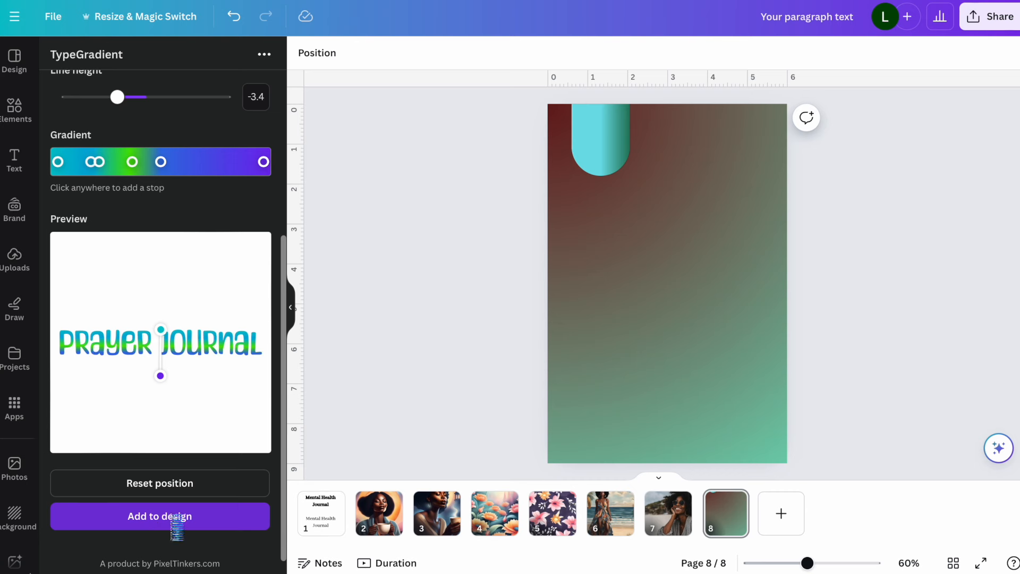
Add the gradient "Prayer Journal" text to page 8 and enlarge it.
{"action": "left_click", "coordinate": [173, 517]}
{"action": "left_click_drag", "start_coordinate": [717, 294], "coordinate": [780, 346]}
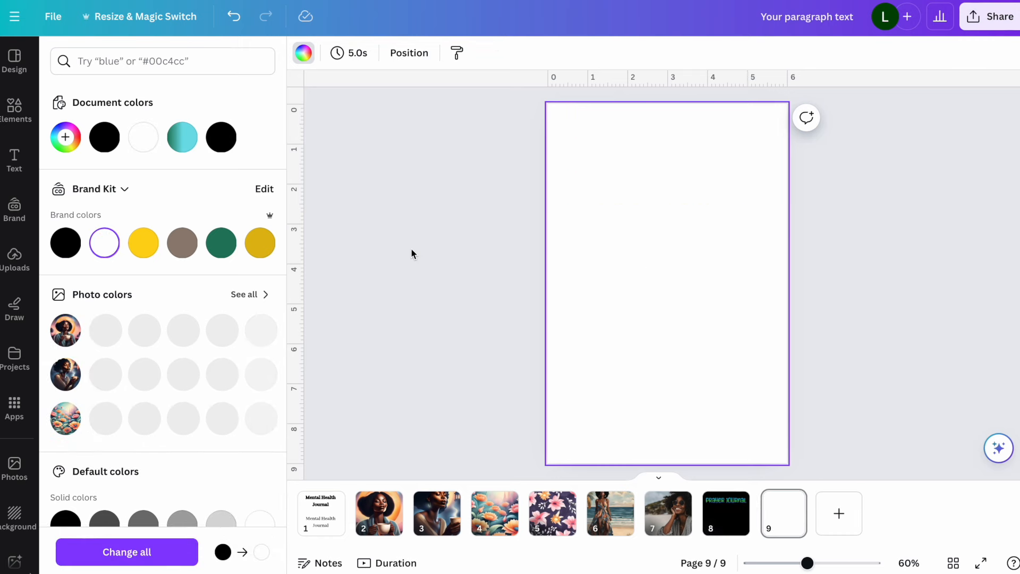
Search the elements for "lines" and add a plain straight line to blank page 9.
{"action": "left_click", "coordinate": [411, 249]}
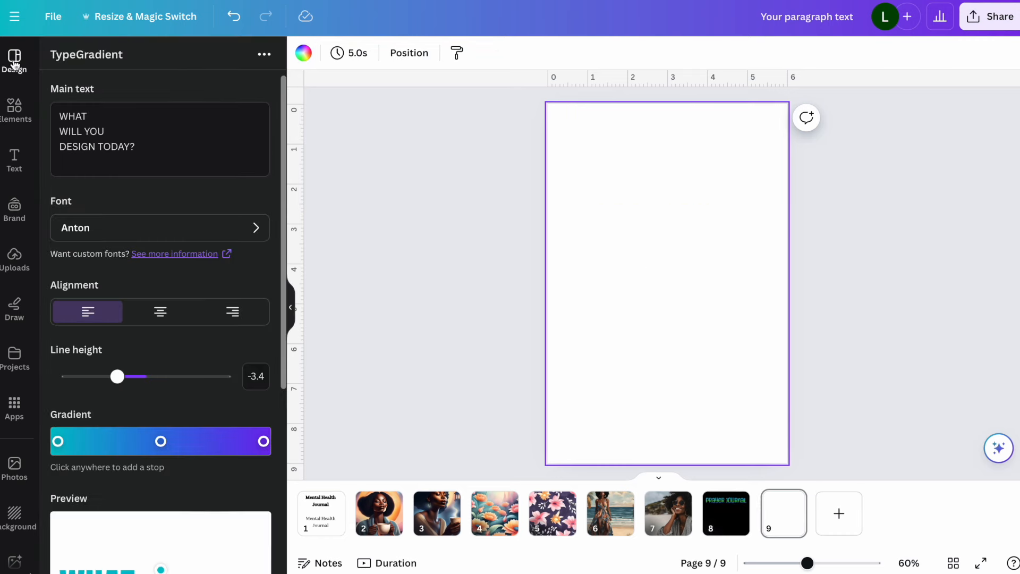
{"action": "left_click", "coordinate": [15, 61]}
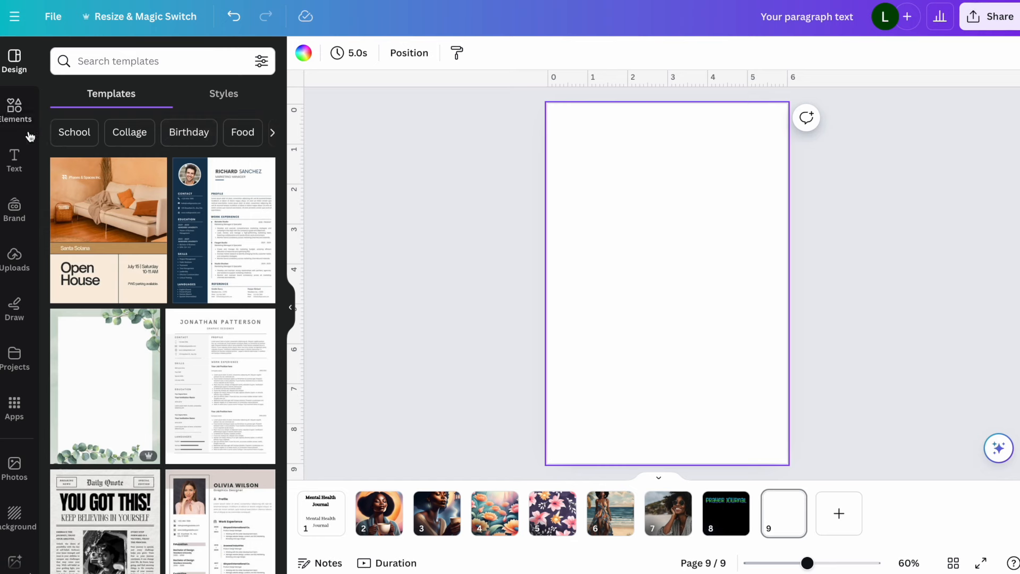
{"action": "left_click", "coordinate": [13, 116]}
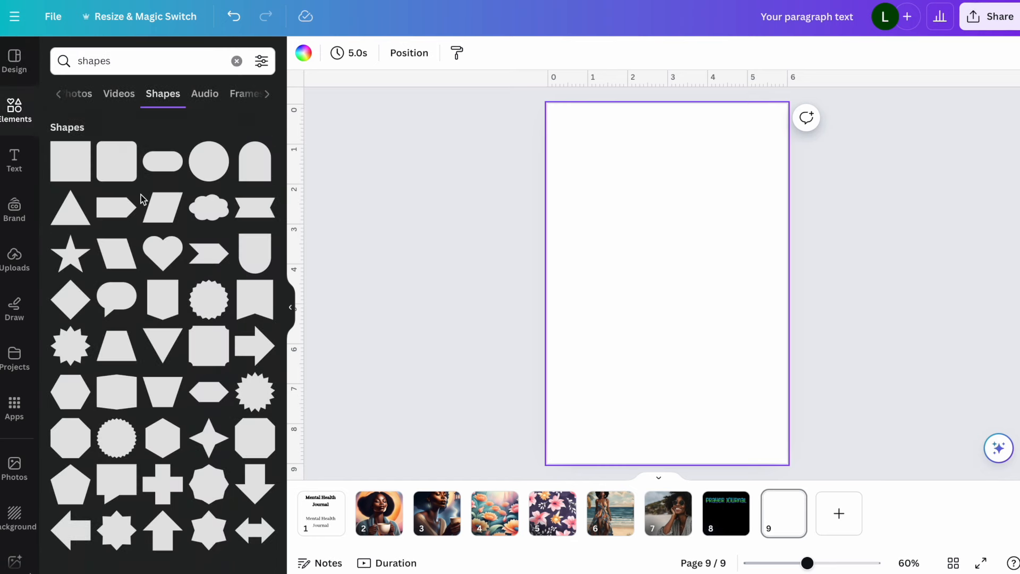
{"action": "left_click", "coordinate": [236, 61]}
{"action": "type", "text": "lines"}
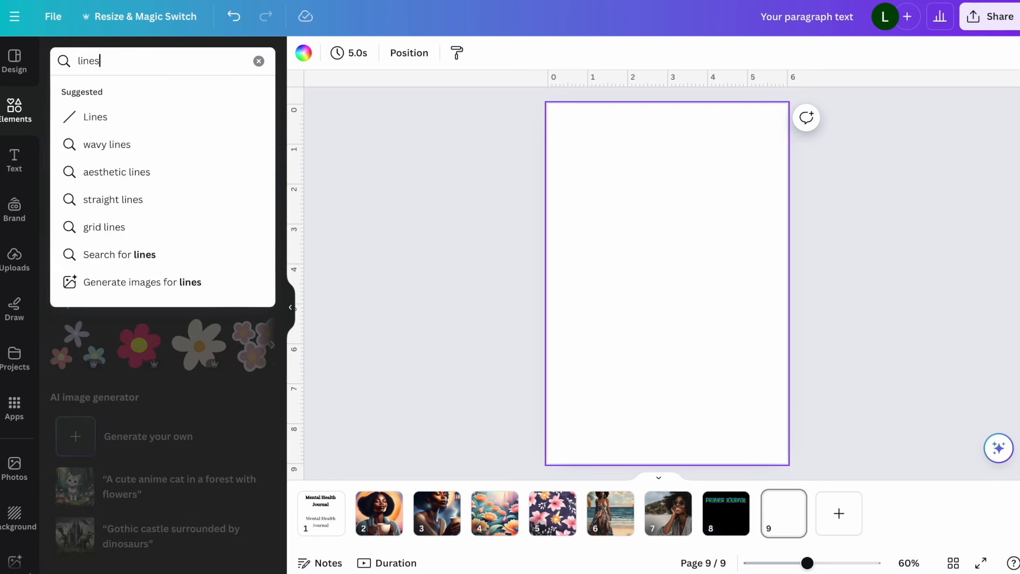
{"action": "key", "text": "Return"}
{"action": "left_click", "coordinate": [62, 205]}
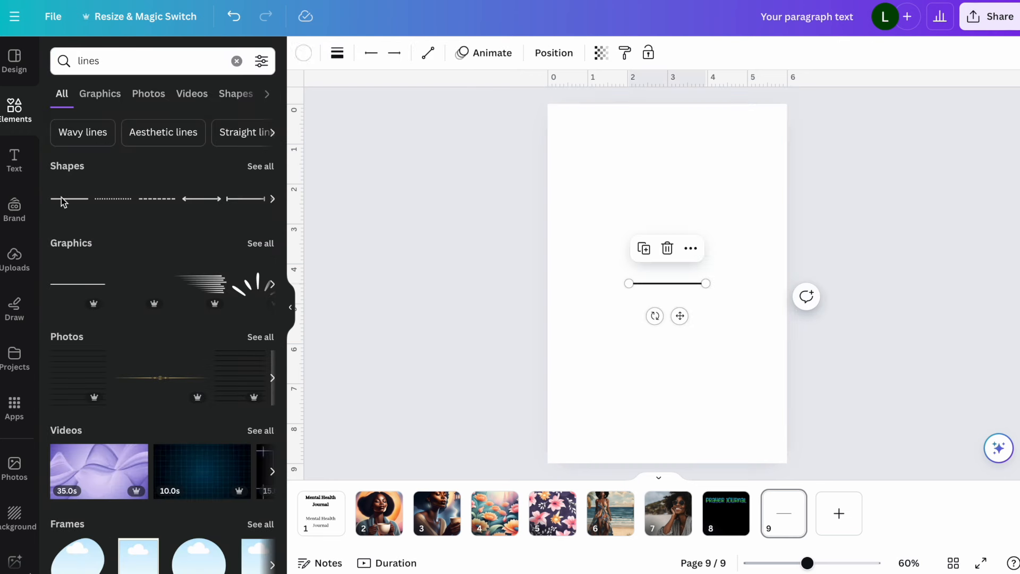
Duplicate the line until there are five and spread the copies roughly down page 9.
{"action": "left_click", "coordinate": [643, 248]}
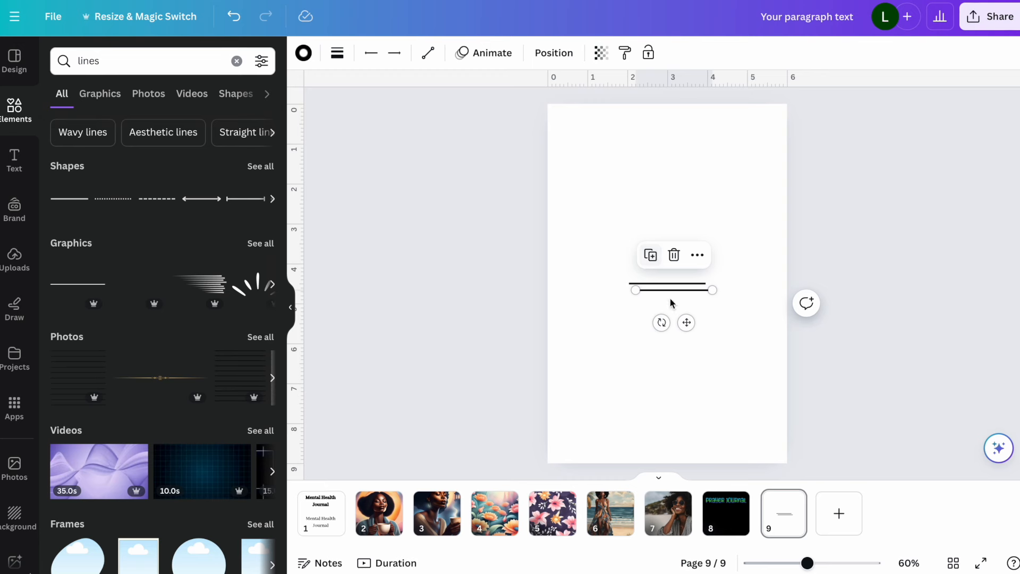
{"action": "left_click", "coordinate": [650, 253]}
{"action": "left_click_drag", "start_coordinate": [662, 287], "coordinate": [628, 184]}
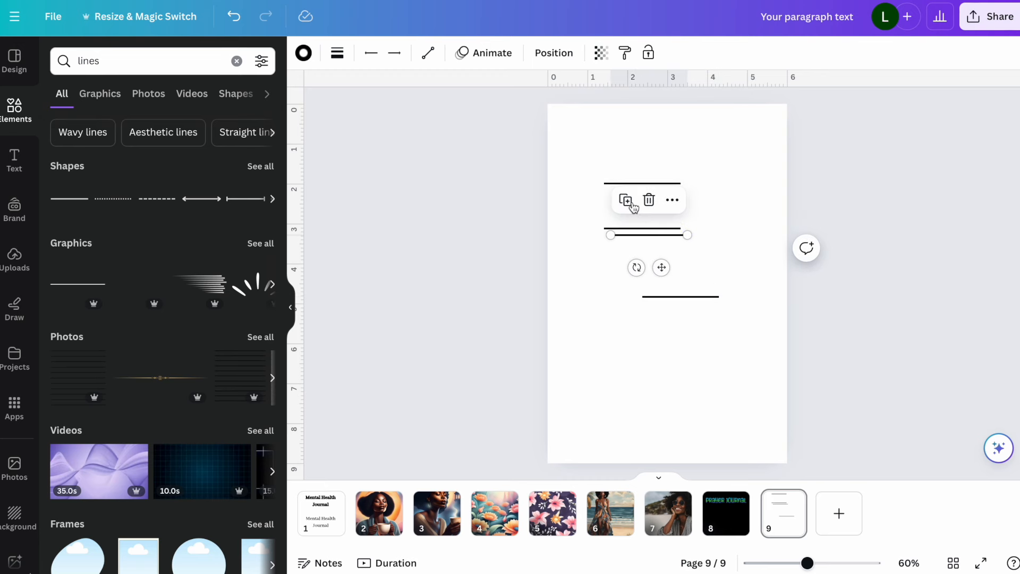
{"action": "left_click", "coordinate": [626, 201]}
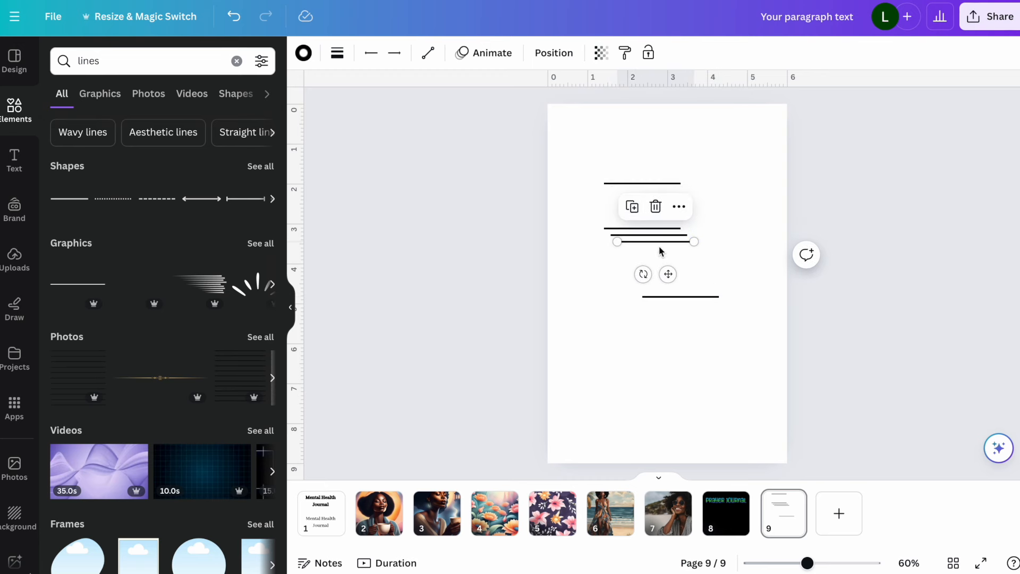
{"action": "left_click_drag", "start_coordinate": [656, 242], "coordinate": [651, 336]}
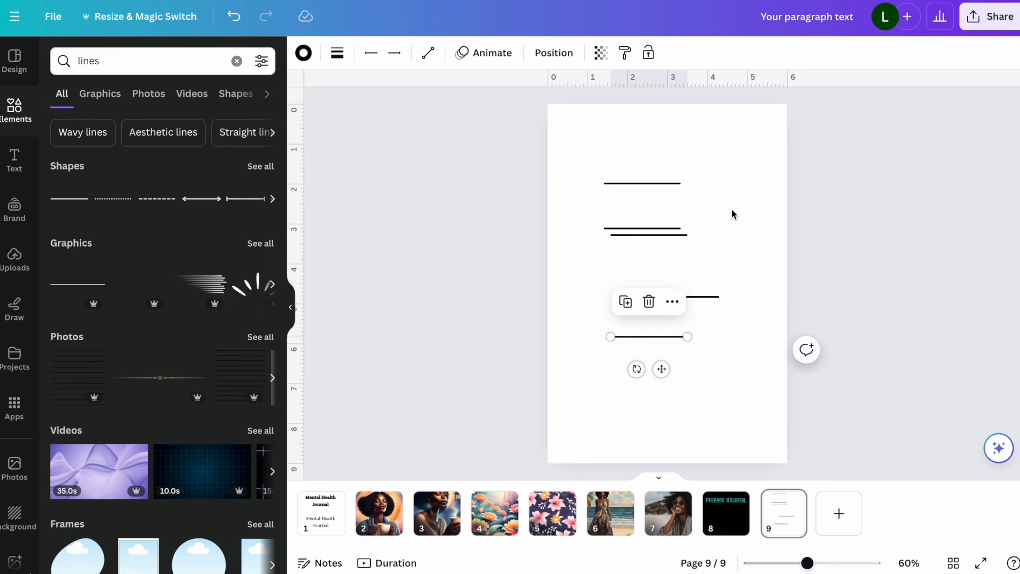
Align and space the five lines evenly with Tidy up, and move them towards the page's upper-left corner.
{"action": "left_click_drag", "start_coordinate": [591, 169], "coordinate": [718, 358]}
{"action": "left_click", "coordinate": [706, 149]}
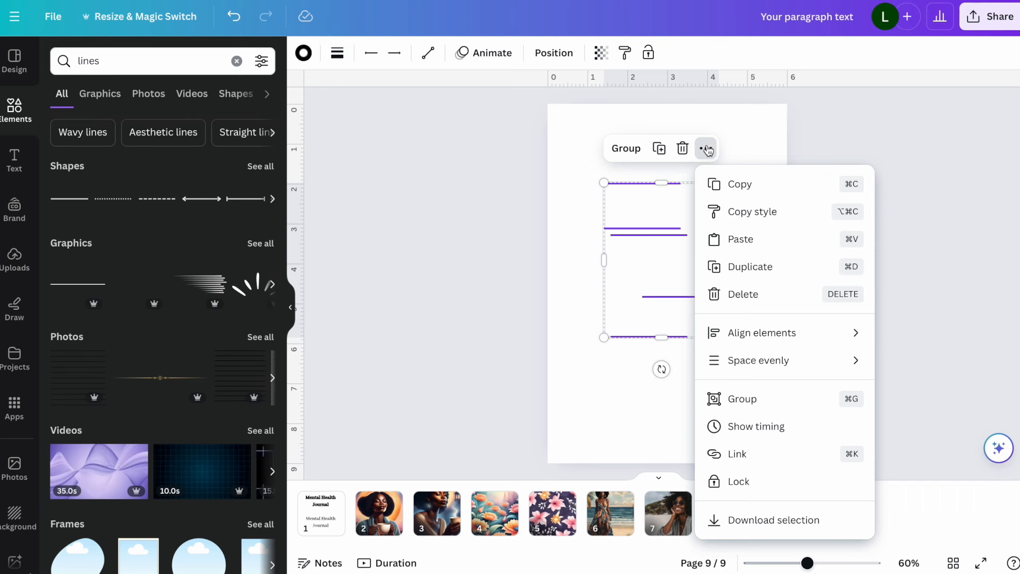
{"action": "mouse_move", "coordinate": [792, 366]}
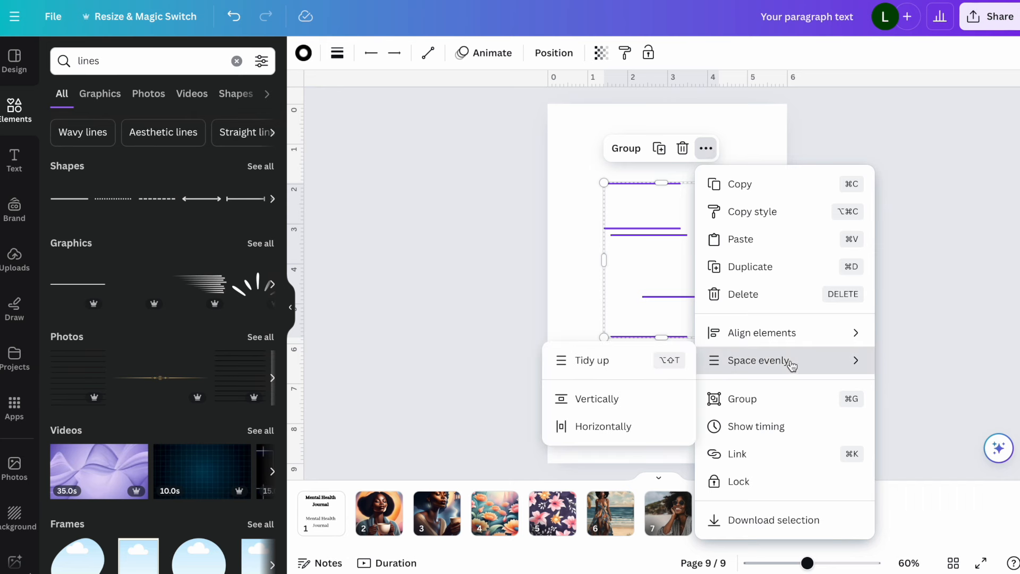
{"action": "left_click", "coordinate": [627, 363]}
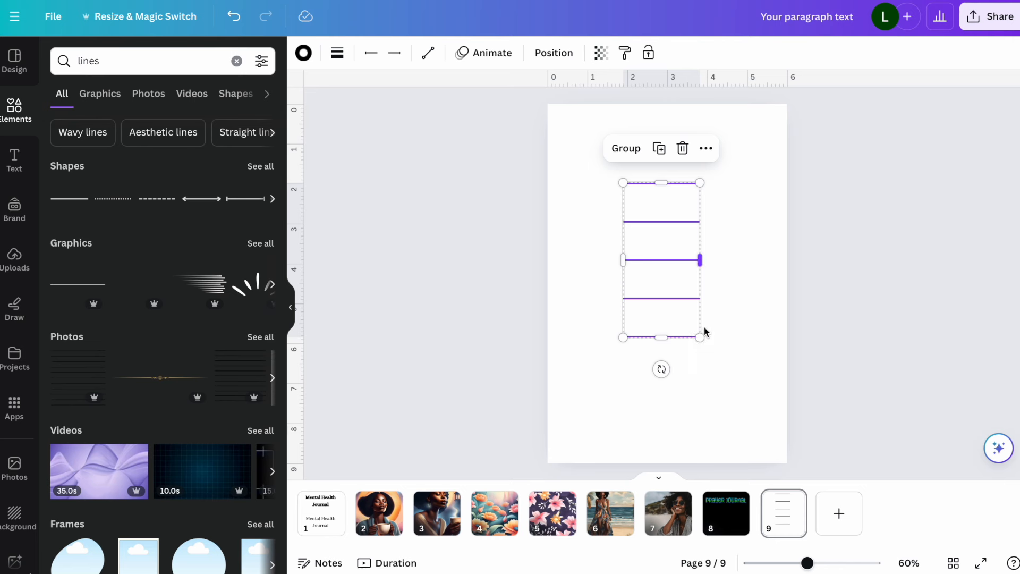
{"action": "left_click", "coordinate": [735, 355]}
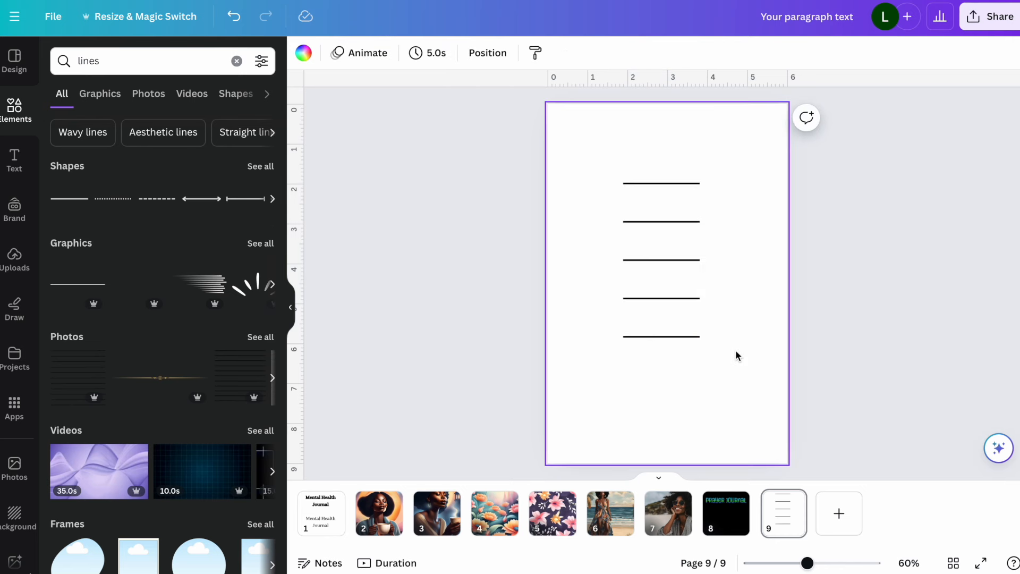
{"action": "left_click_drag", "start_coordinate": [690, 224], "coordinate": [572, 125]}
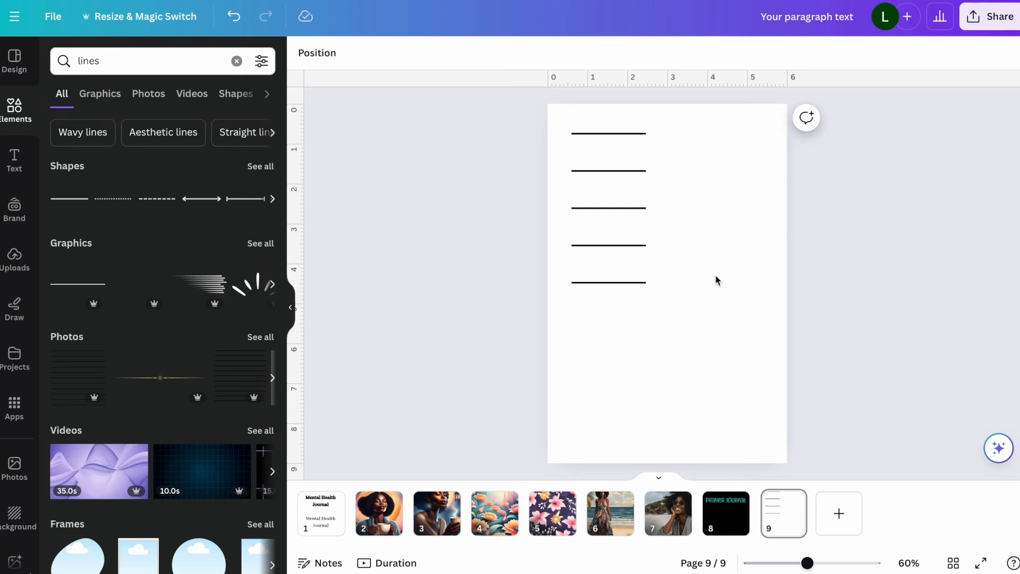
{"action": "left_click", "coordinate": [671, 292]}
Duplicate the lowest line on page 9 eight times.
{"action": "left_click", "coordinate": [638, 284]}
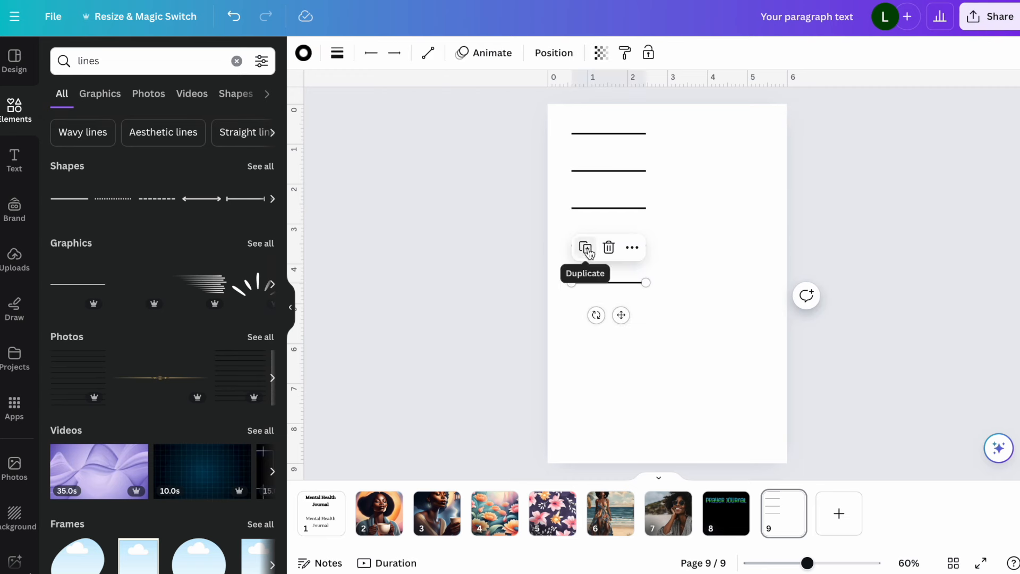
{"action": "left_click", "coordinate": [585, 246]}
{"action": "left_click", "coordinate": [592, 260]}
{"action": "left_click", "coordinate": [591, 262]}
{"action": "left_click", "coordinate": [601, 267]}
{"action": "left_click", "coordinate": [609, 273]}
{"action": "left_click", "coordinate": [617, 278]}
{"action": "left_click", "coordinate": [624, 287]}
{"action": "left_click", "coordinate": [633, 293]}
Space all thirteen lines evenly with Tidy up and stretch them across the full page width.
{"action": "left_click", "coordinate": [570, 124]}
{"action": "left_click_drag", "start_coordinate": [569, 124], "coordinate": [703, 364]}
{"action": "left_click", "coordinate": [679, 100]}
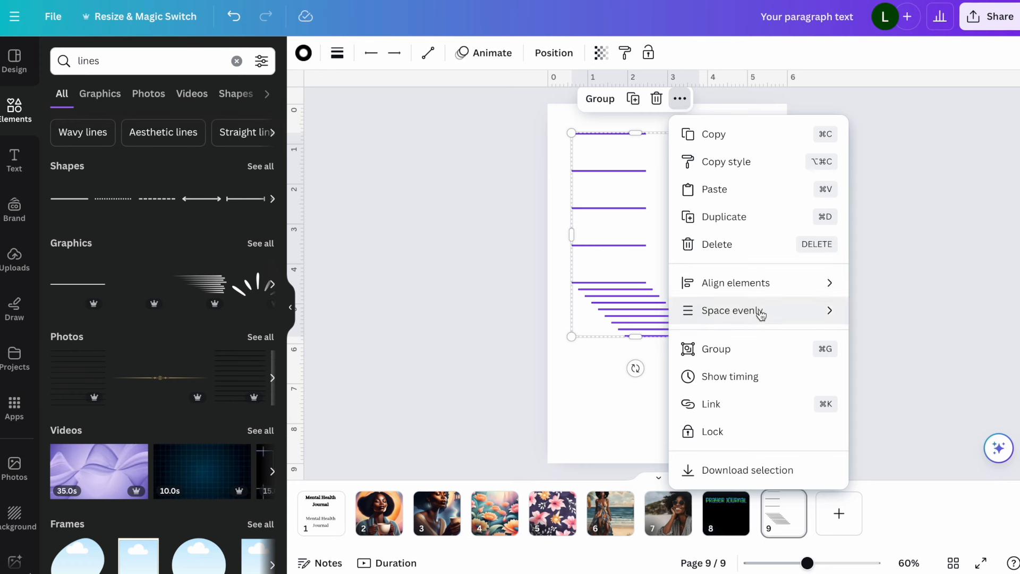
{"action": "mouse_move", "coordinate": [758, 314]}
{"action": "left_click", "coordinate": [904, 313]}
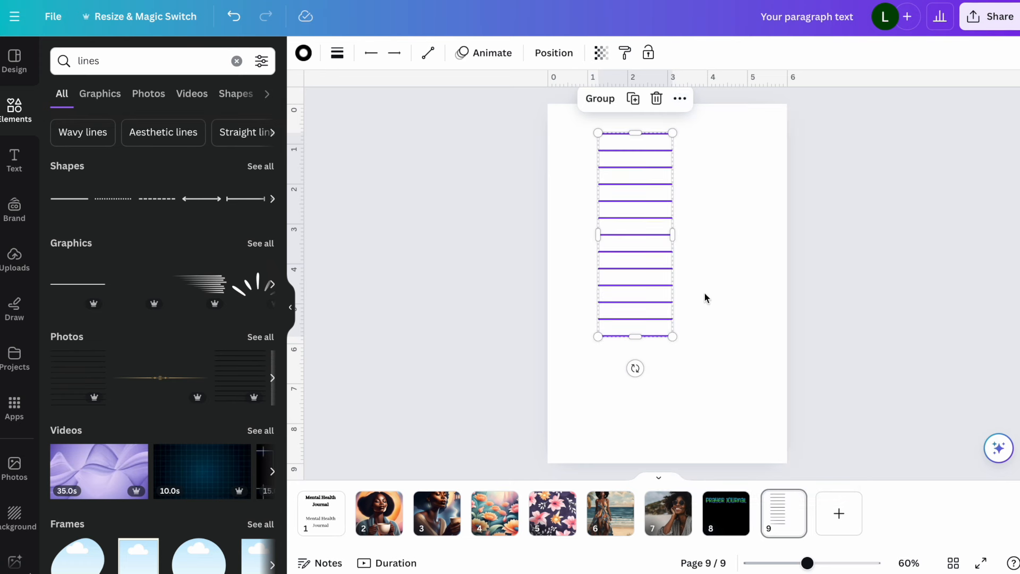
{"action": "left_click_drag", "start_coordinate": [672, 234], "coordinate": [787, 235]}
{"action": "left_click_drag", "start_coordinate": [588, 239], "coordinate": [547, 234]}
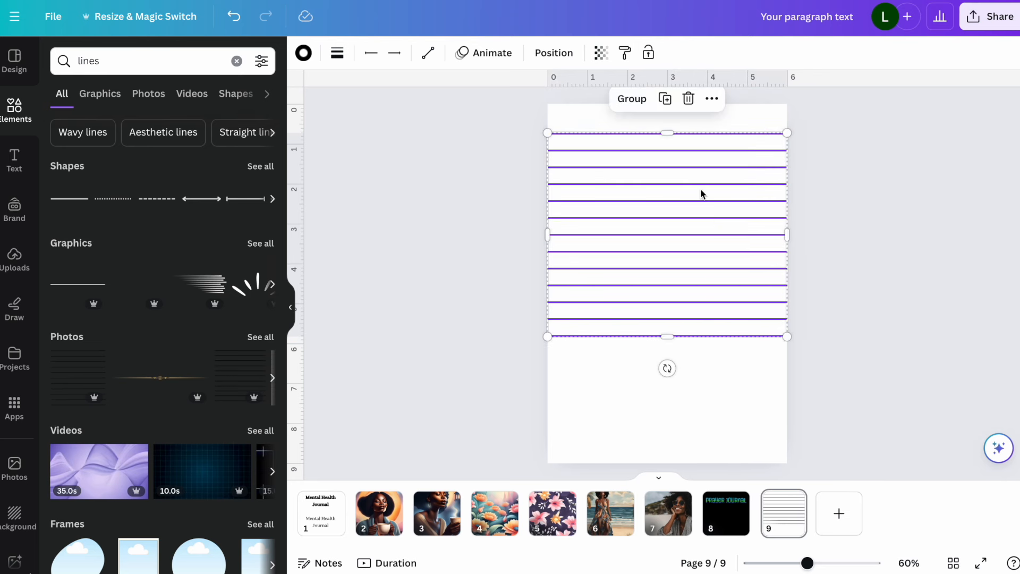
Duplicate the block of lines to fill the page down to its lower edge, and delete the uppermost line.
{"action": "left_click", "coordinate": [665, 99]}
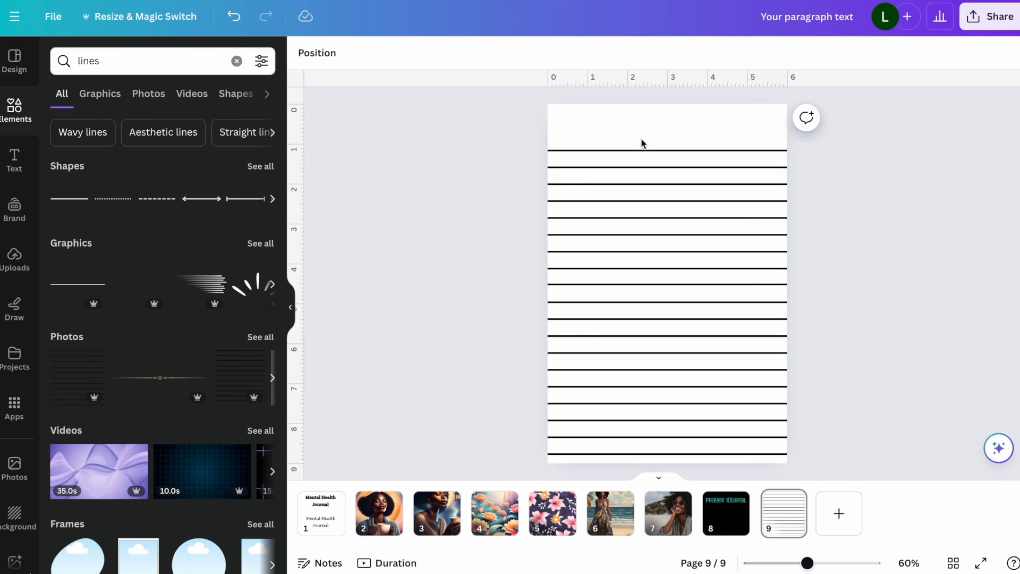
{"action": "left_click", "coordinate": [640, 150]}
{"action": "key", "text": "Delete"}
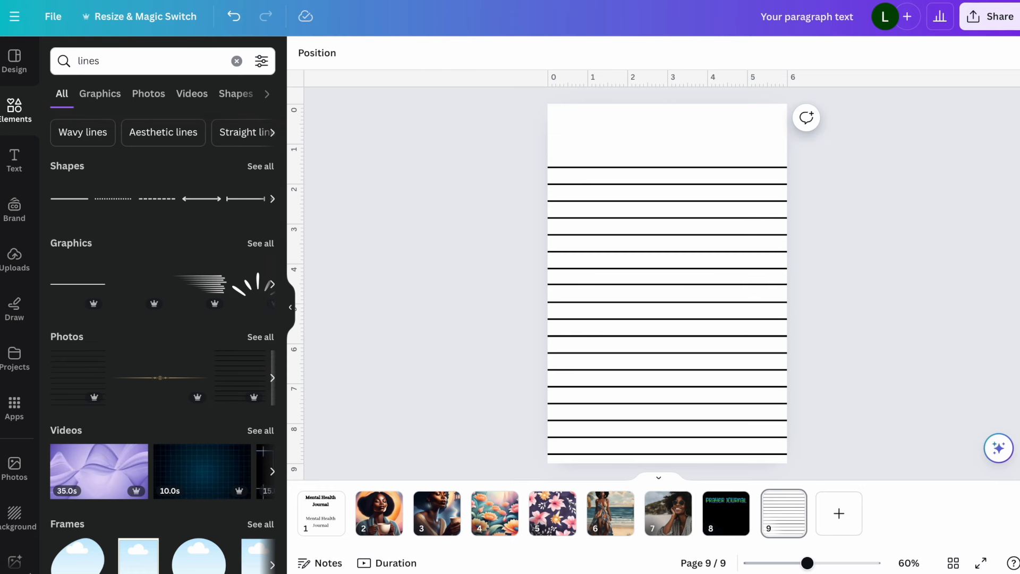
Duplicate the top line and place the copy about 0.9 in down the page, starting about 3.8 in from the left edge.
{"action": "left_click", "coordinate": [641, 168]}
{"action": "left_click", "coordinate": [646, 134]}
{"action": "left_click_drag", "start_coordinate": [641, 174], "coordinate": [751, 139]}
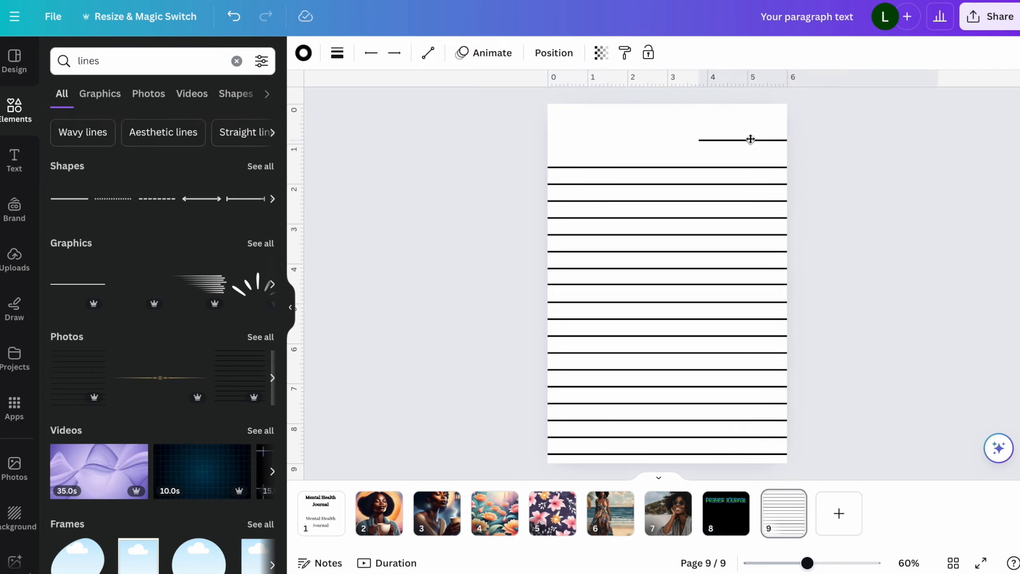
{"action": "left_click", "coordinate": [857, 189]}
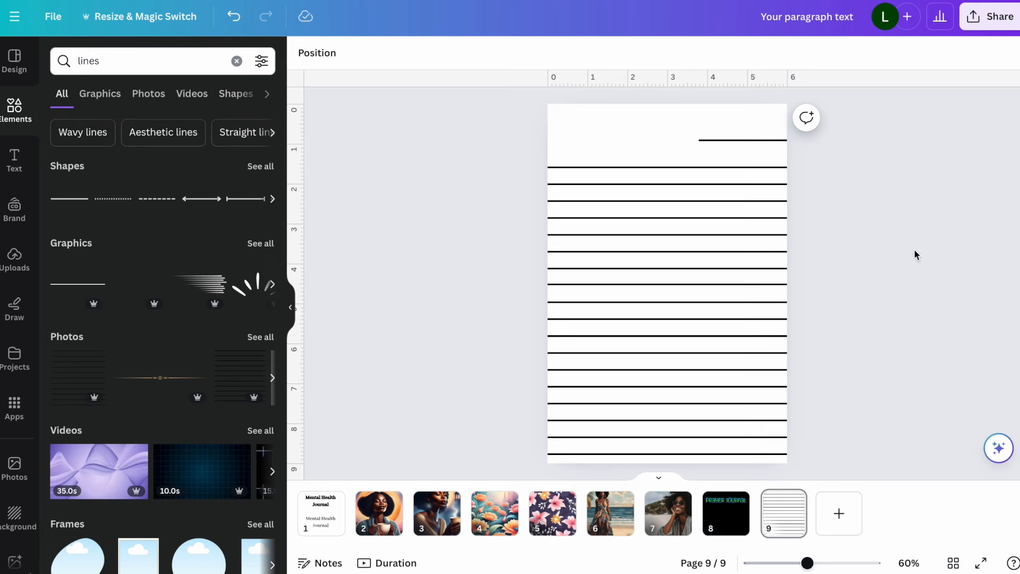
Add a text box reading "Date:" and place it just before the short line above the ruled lines on page 9.
{"action": "type", "text": "t"}
{"action": "type", "text": "Date"}
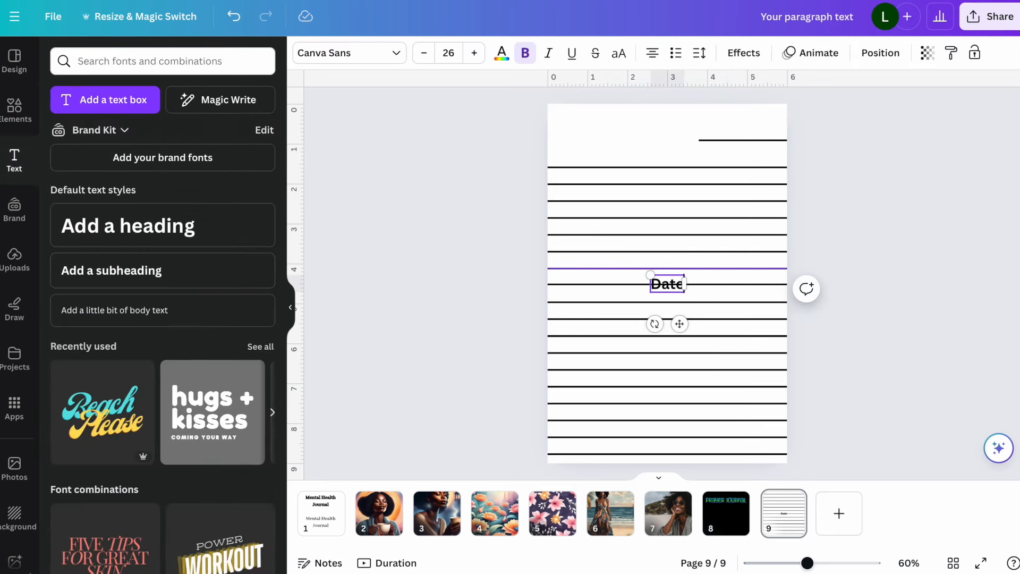
{"action": "type", "text": ":"}
{"action": "left_click", "coordinate": [922, 232]}
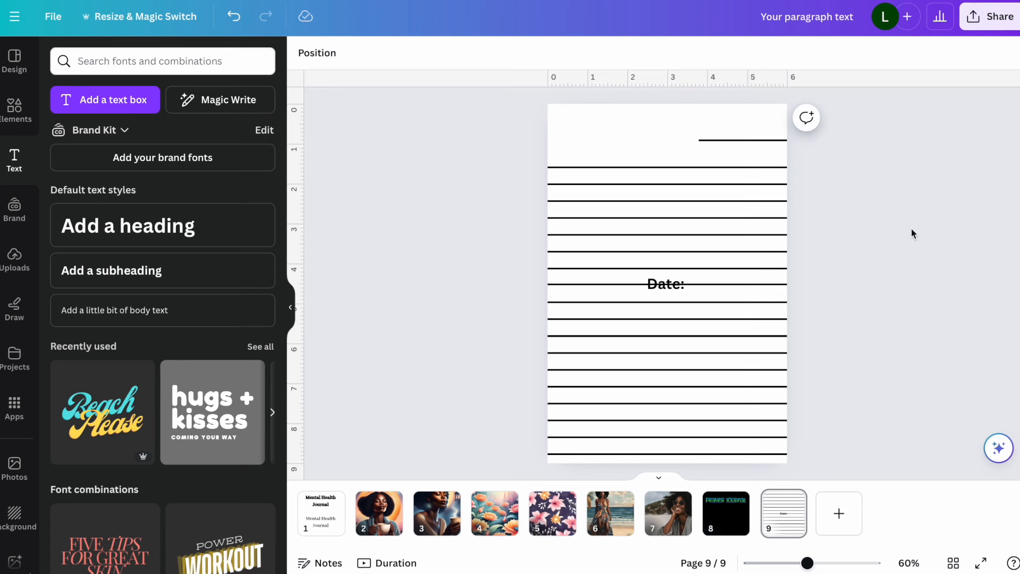
{"action": "left_click_drag", "start_coordinate": [668, 285], "coordinate": [678, 138]}
{"action": "left_click", "coordinate": [920, 220]}
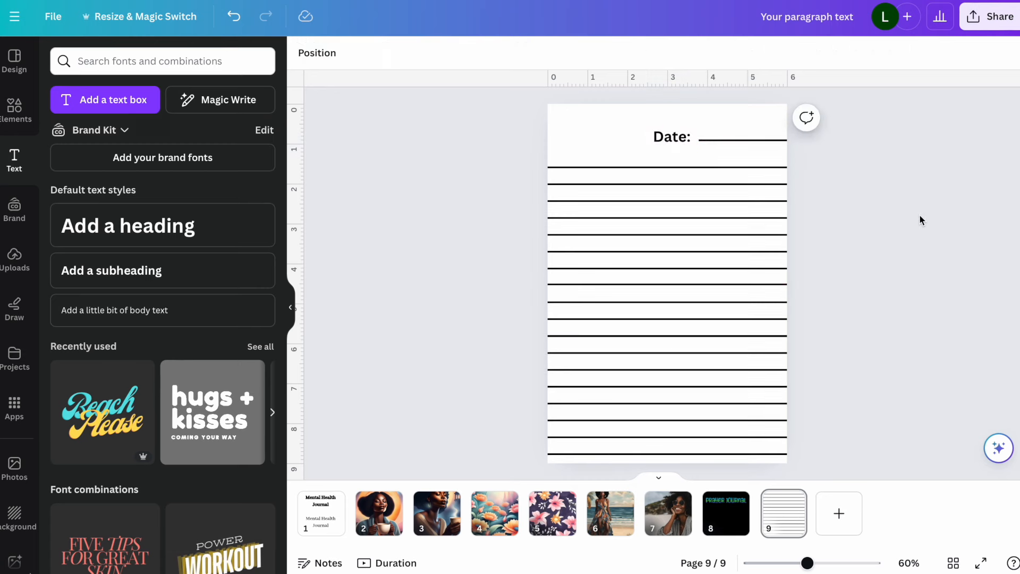
Try a line weight of 3 on the short line beside "Date:", and set its weight to 5.
{"action": "left_click", "coordinate": [725, 140]}
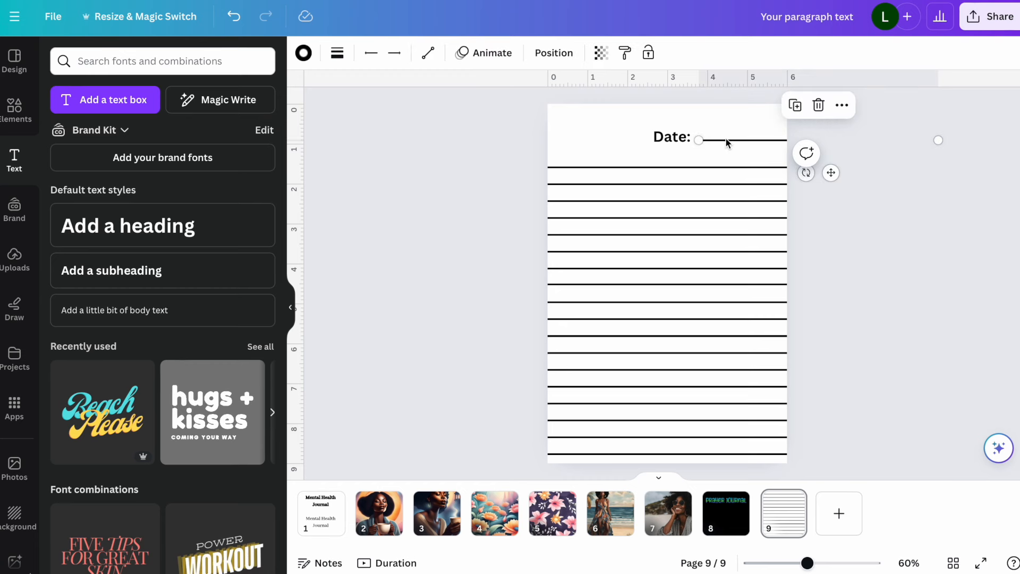
{"action": "left_click", "coordinate": [337, 56]}
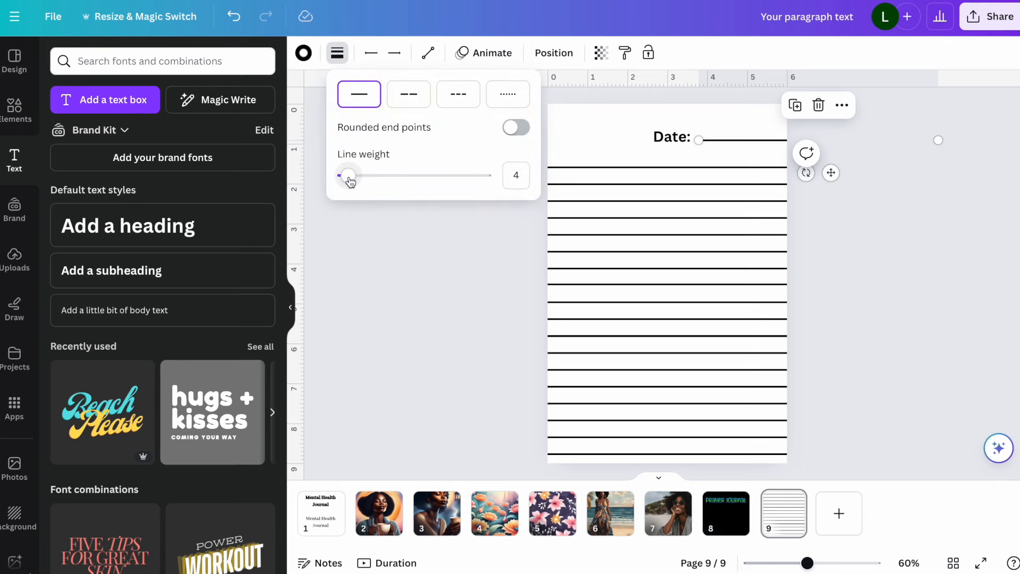
{"action": "left_click_drag", "start_coordinate": [350, 182], "coordinate": [345, 182]}
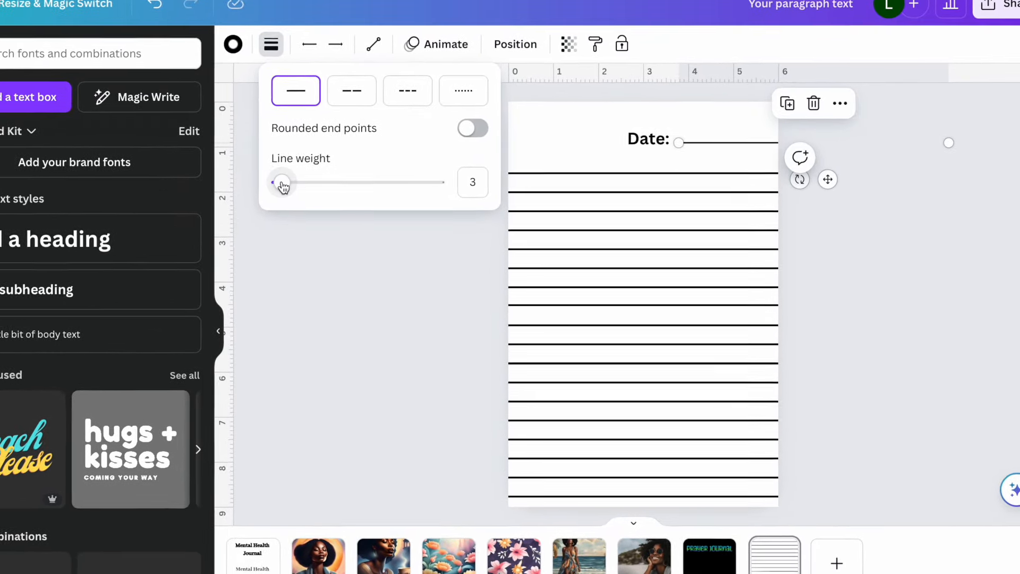
{"action": "left_click_drag", "start_coordinate": [270, 185], "coordinate": [190, 196]}
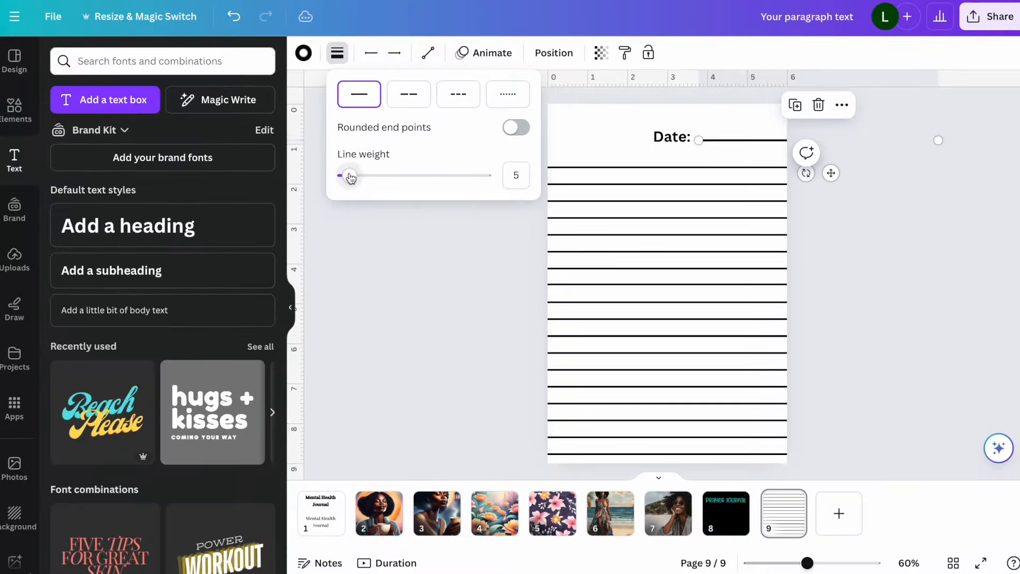